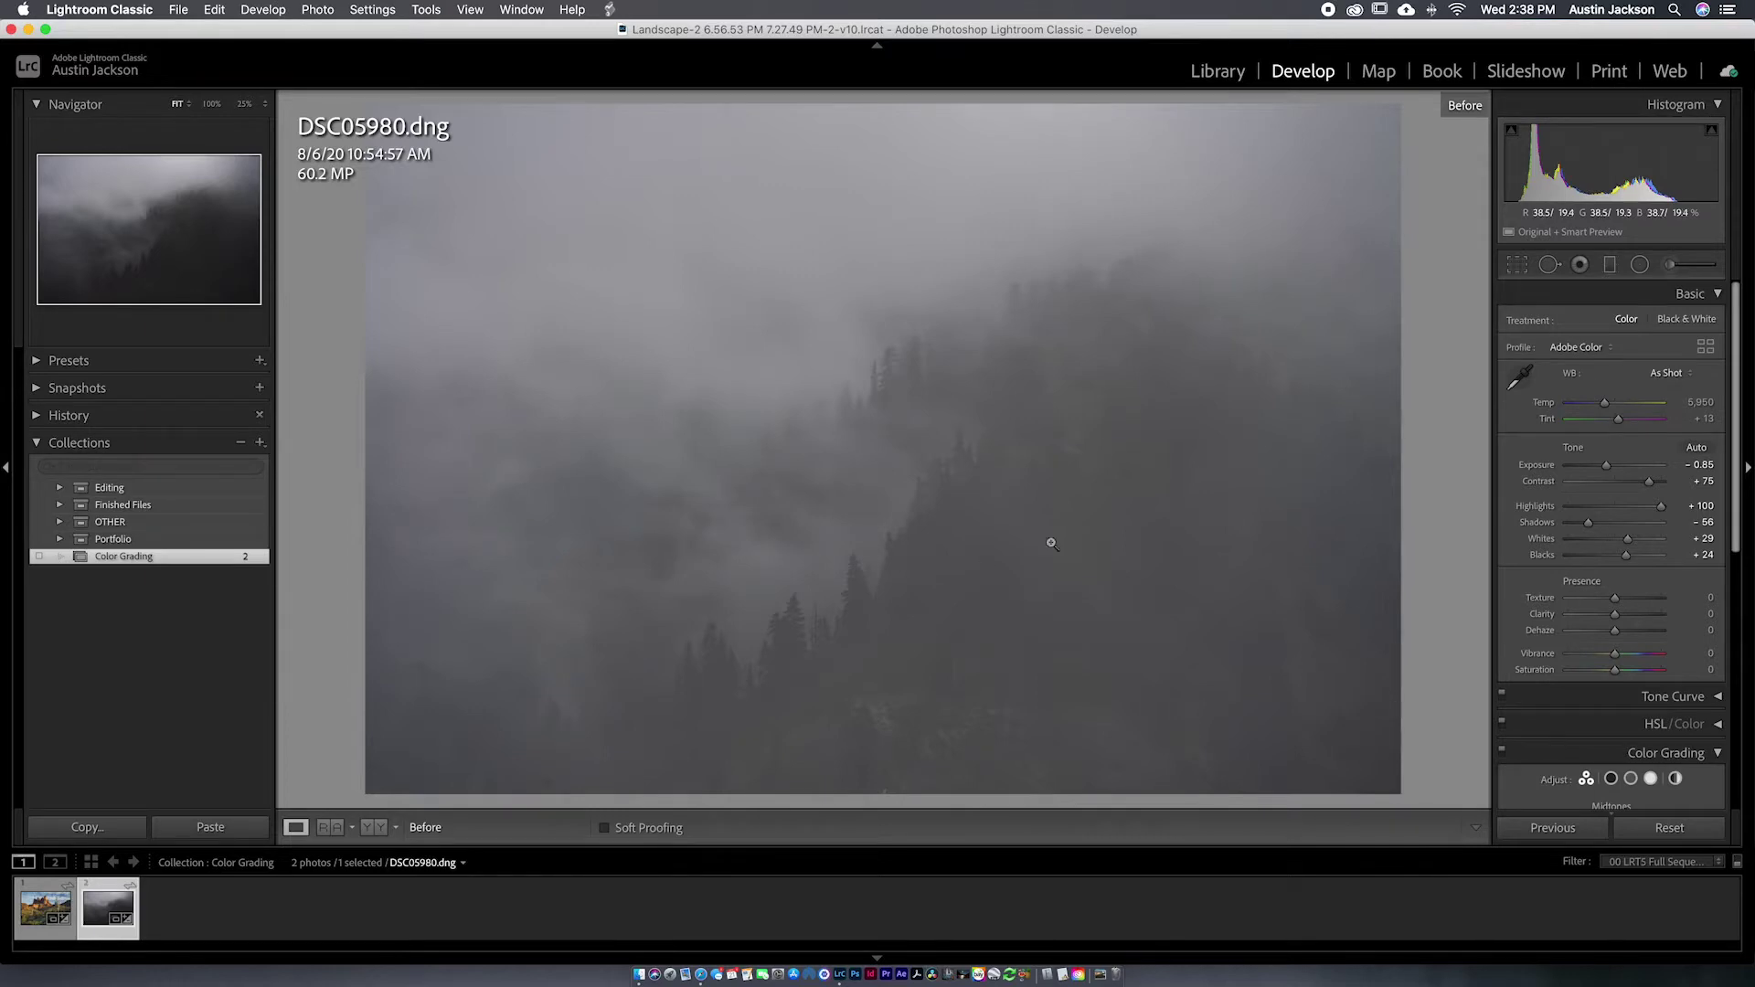
Compare the forest photo DSC05980.dng's edited version against its unedited original
key(backslash)
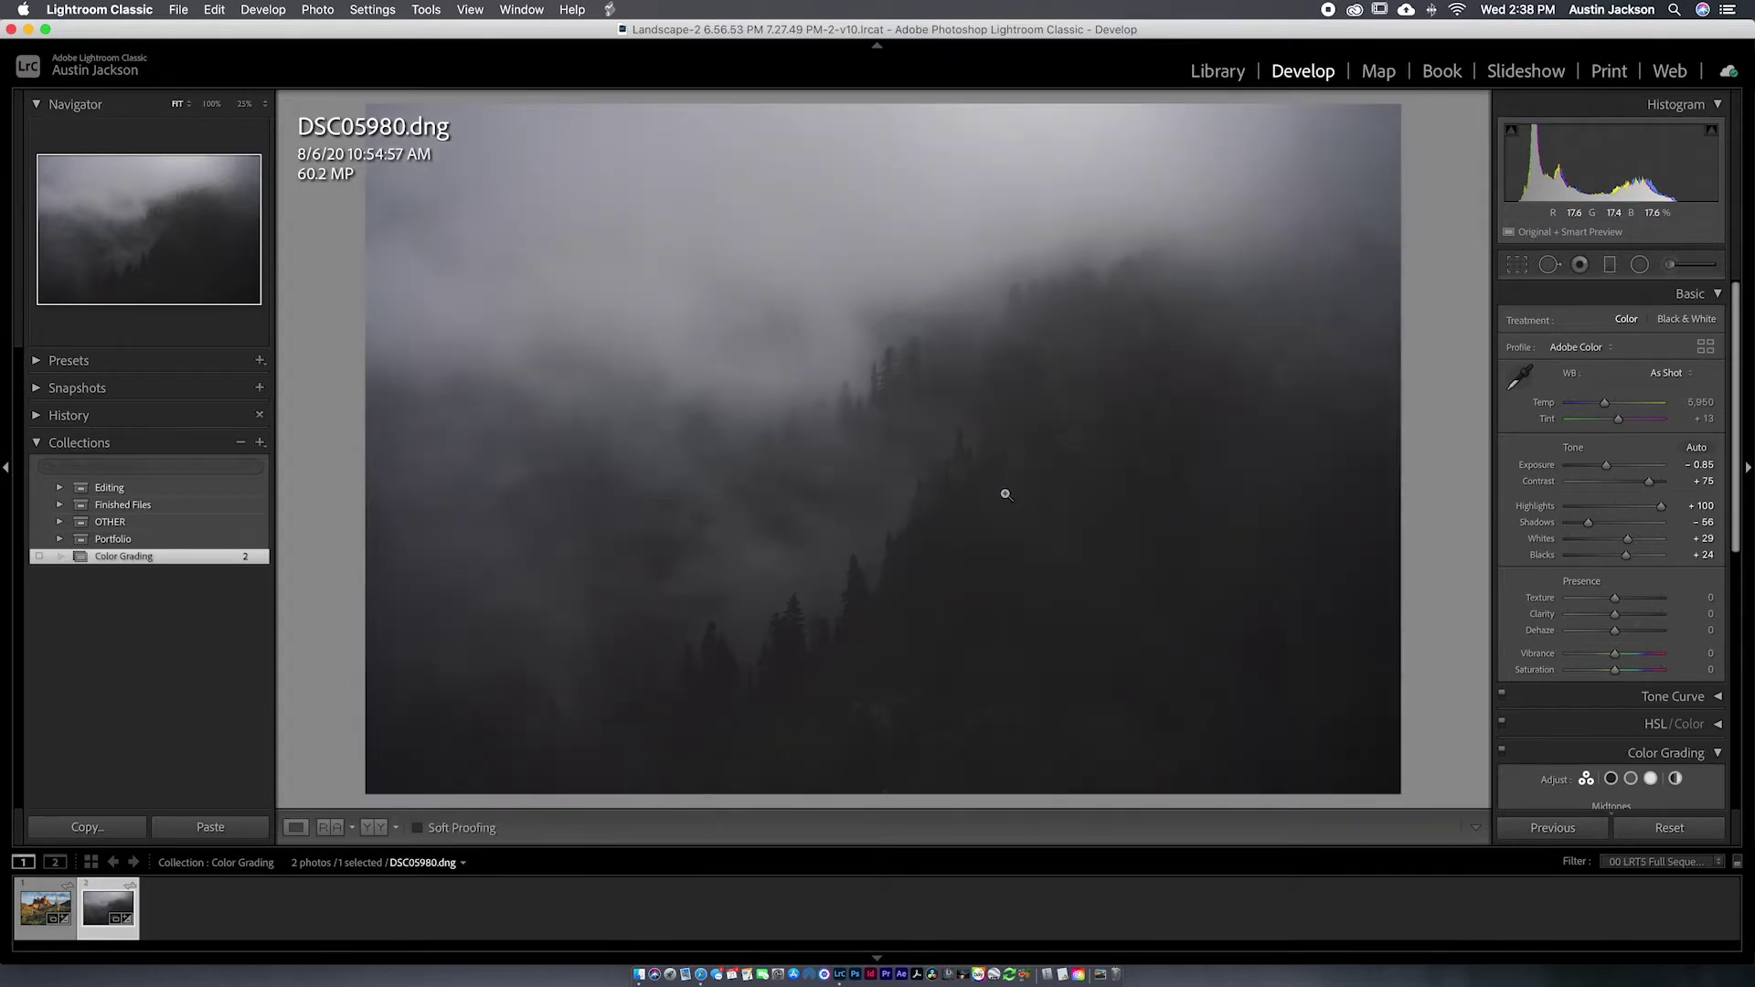
scroll(1596, 506, down, 3)
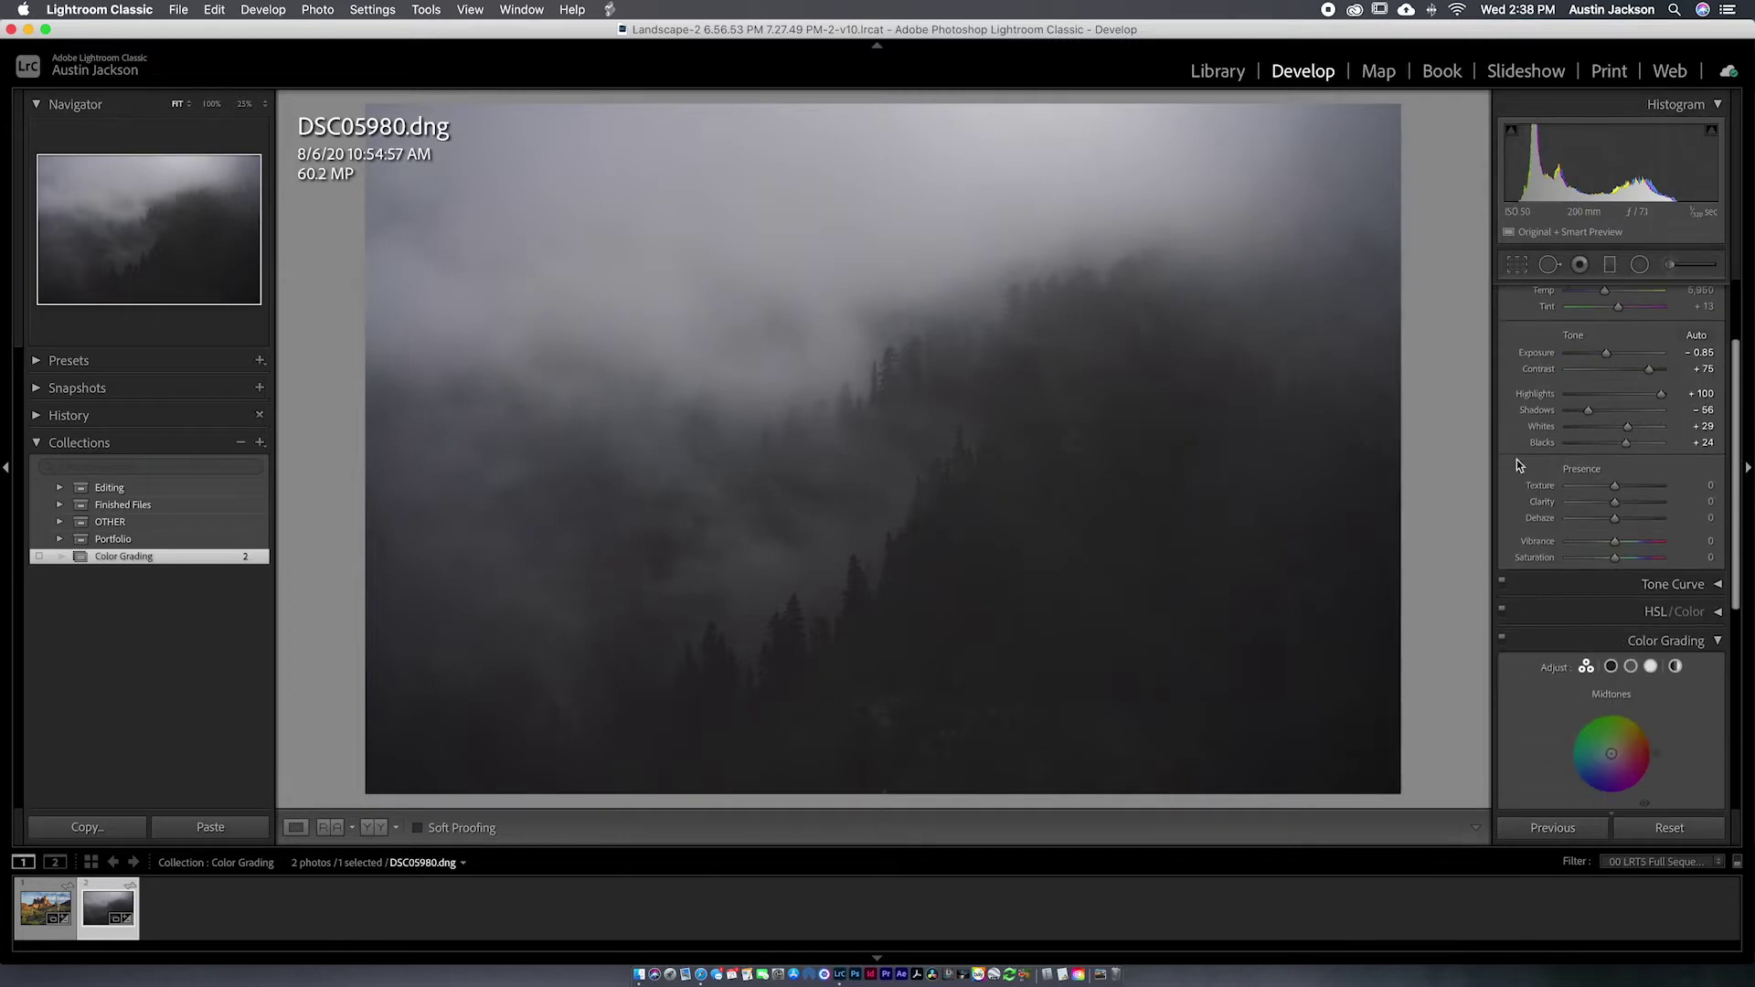
key(backslash)
key(backslash)
Collapse the Color Grading panel in the right-hand panel
scroll(1675, 700, down, 5)
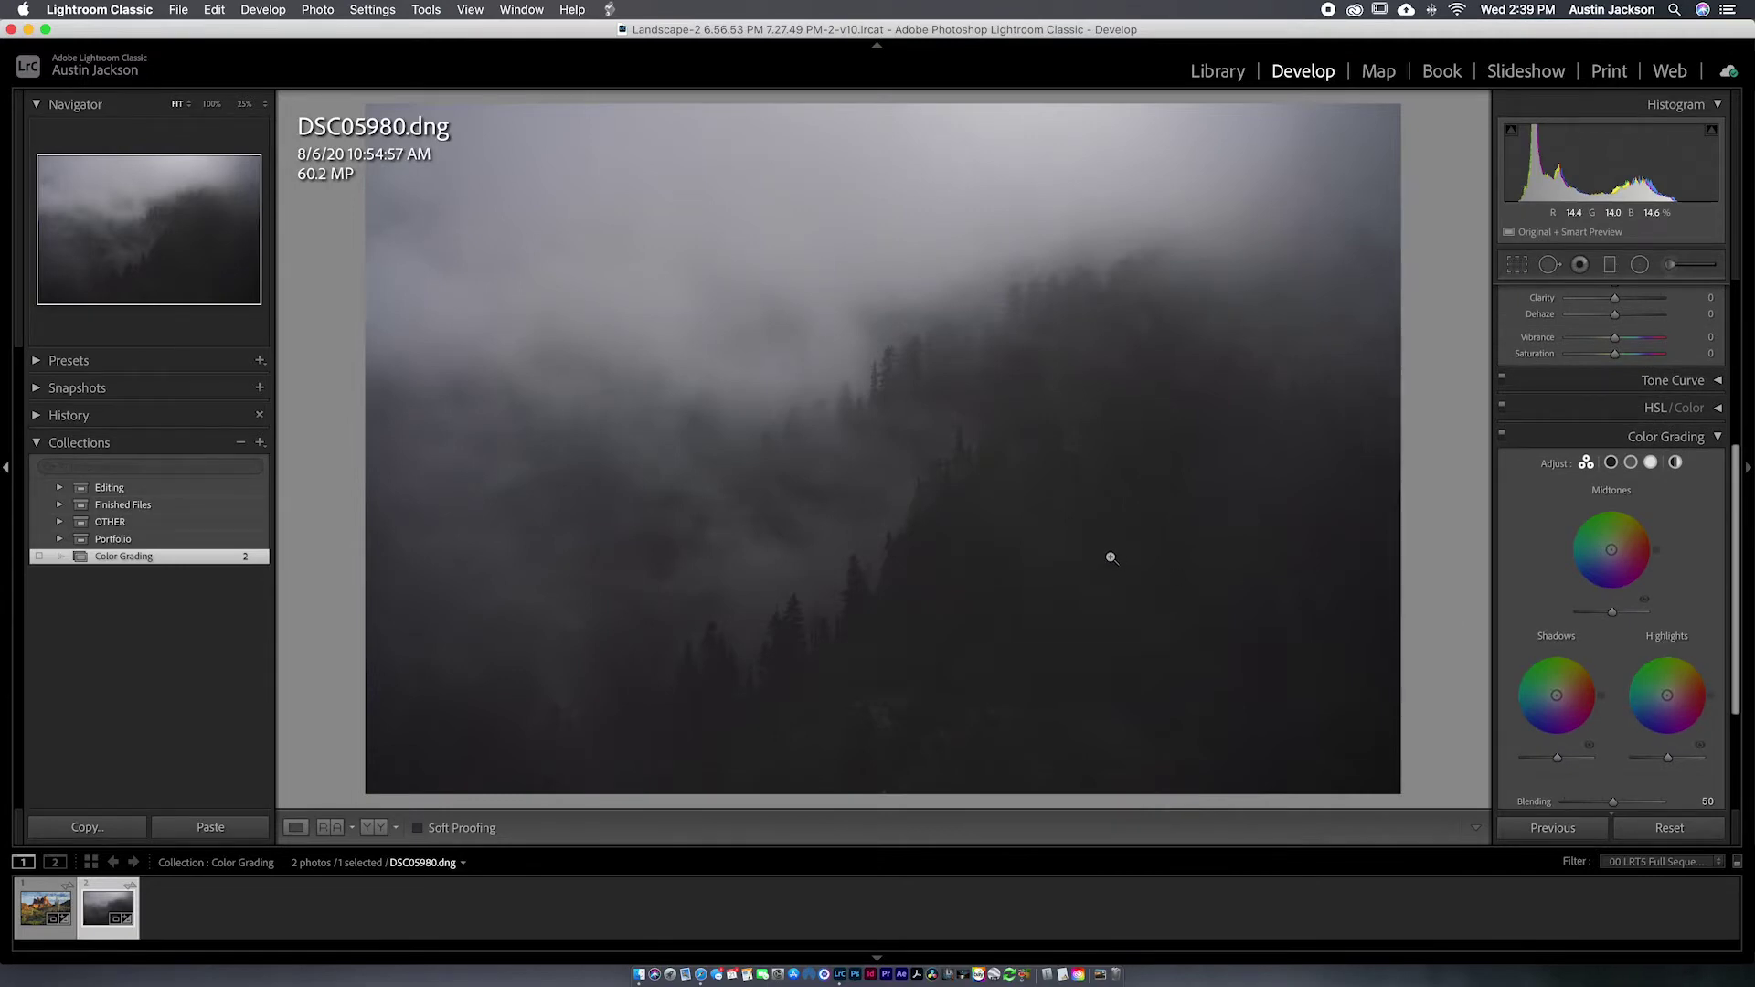
scroll(1664, 442, down, 2)
click(1663, 358)
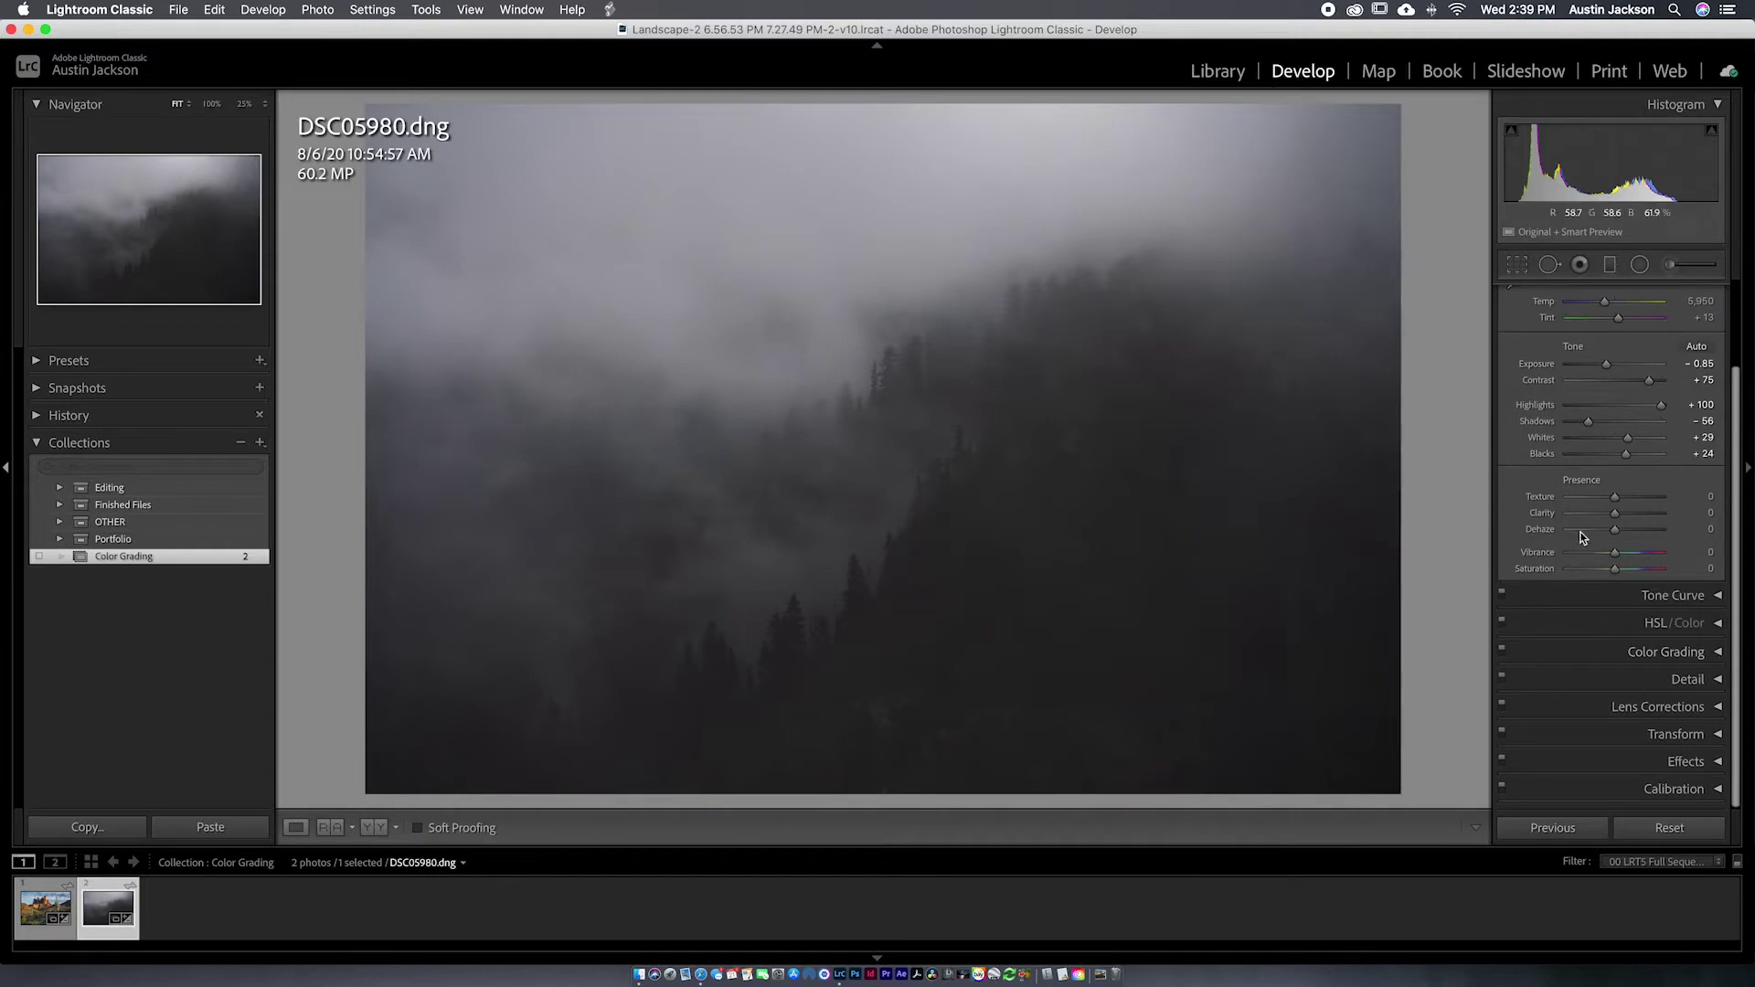
Show only the Highlights wheel and give the highlights a faint blue tint (Hue 238, Sat 7)
click(1680, 651)
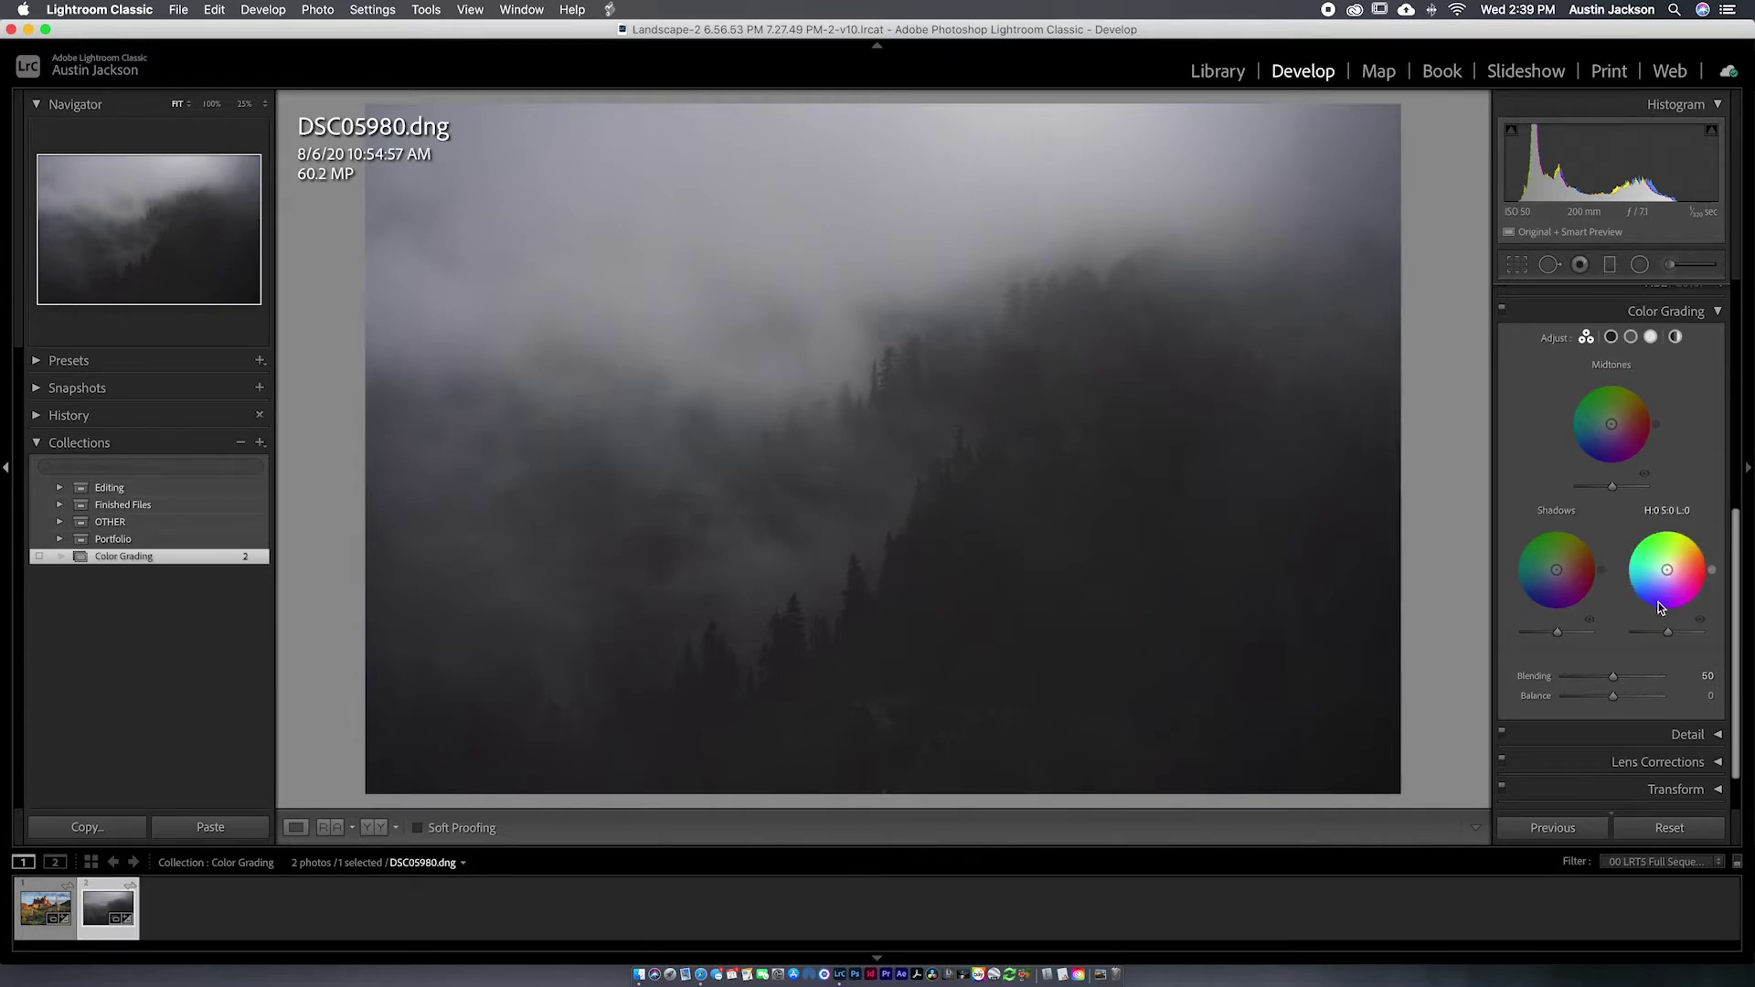
click(1650, 337)
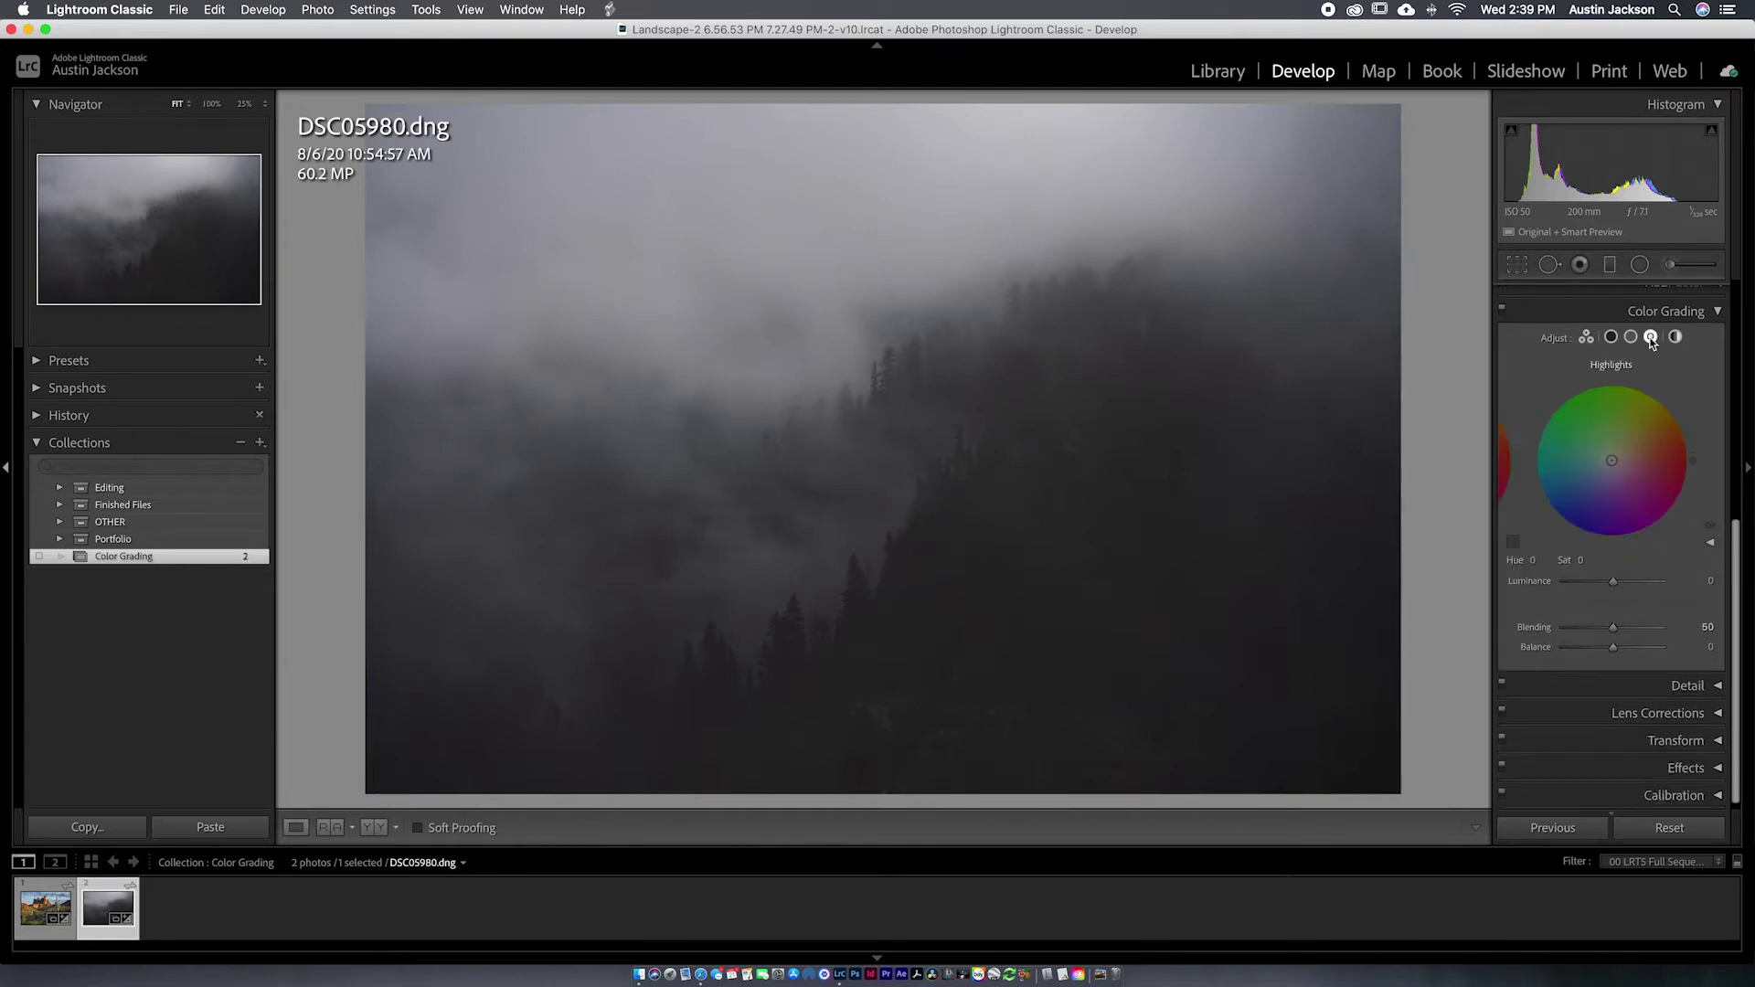
click(1610, 337)
click(1631, 338)
click(1654, 339)
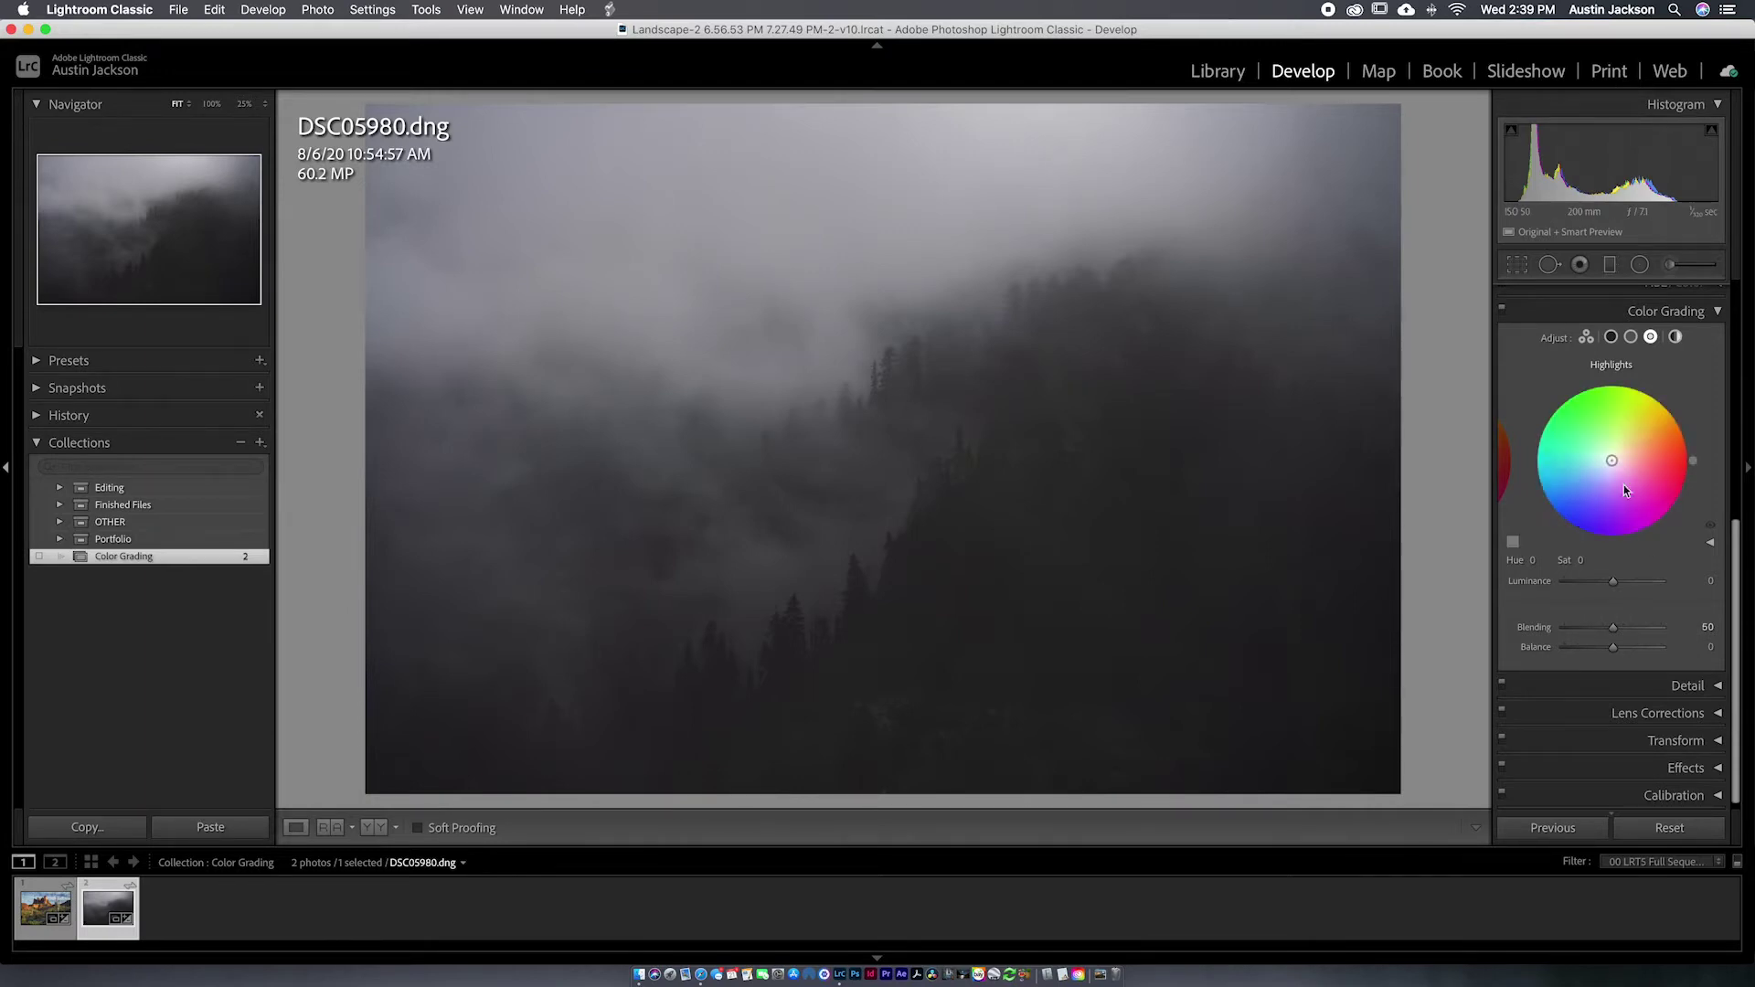
mouse_move(1613, 467)
mouse_down()
mouse_move(1580, 496)
mouse_move(1589, 483)
mouse_up()
Refine the highlight tint to blue at Hue 222, Saturation 41
mouse_move(1554, 519)
mouse_down()
mouse_move(1536, 460)
mouse_move(1669, 412)
mouse_move(1542, 501)
mouse_move(1631, 533)
mouse_move(1555, 519)
mouse_up()
drag(1554, 517, 1551, 515)
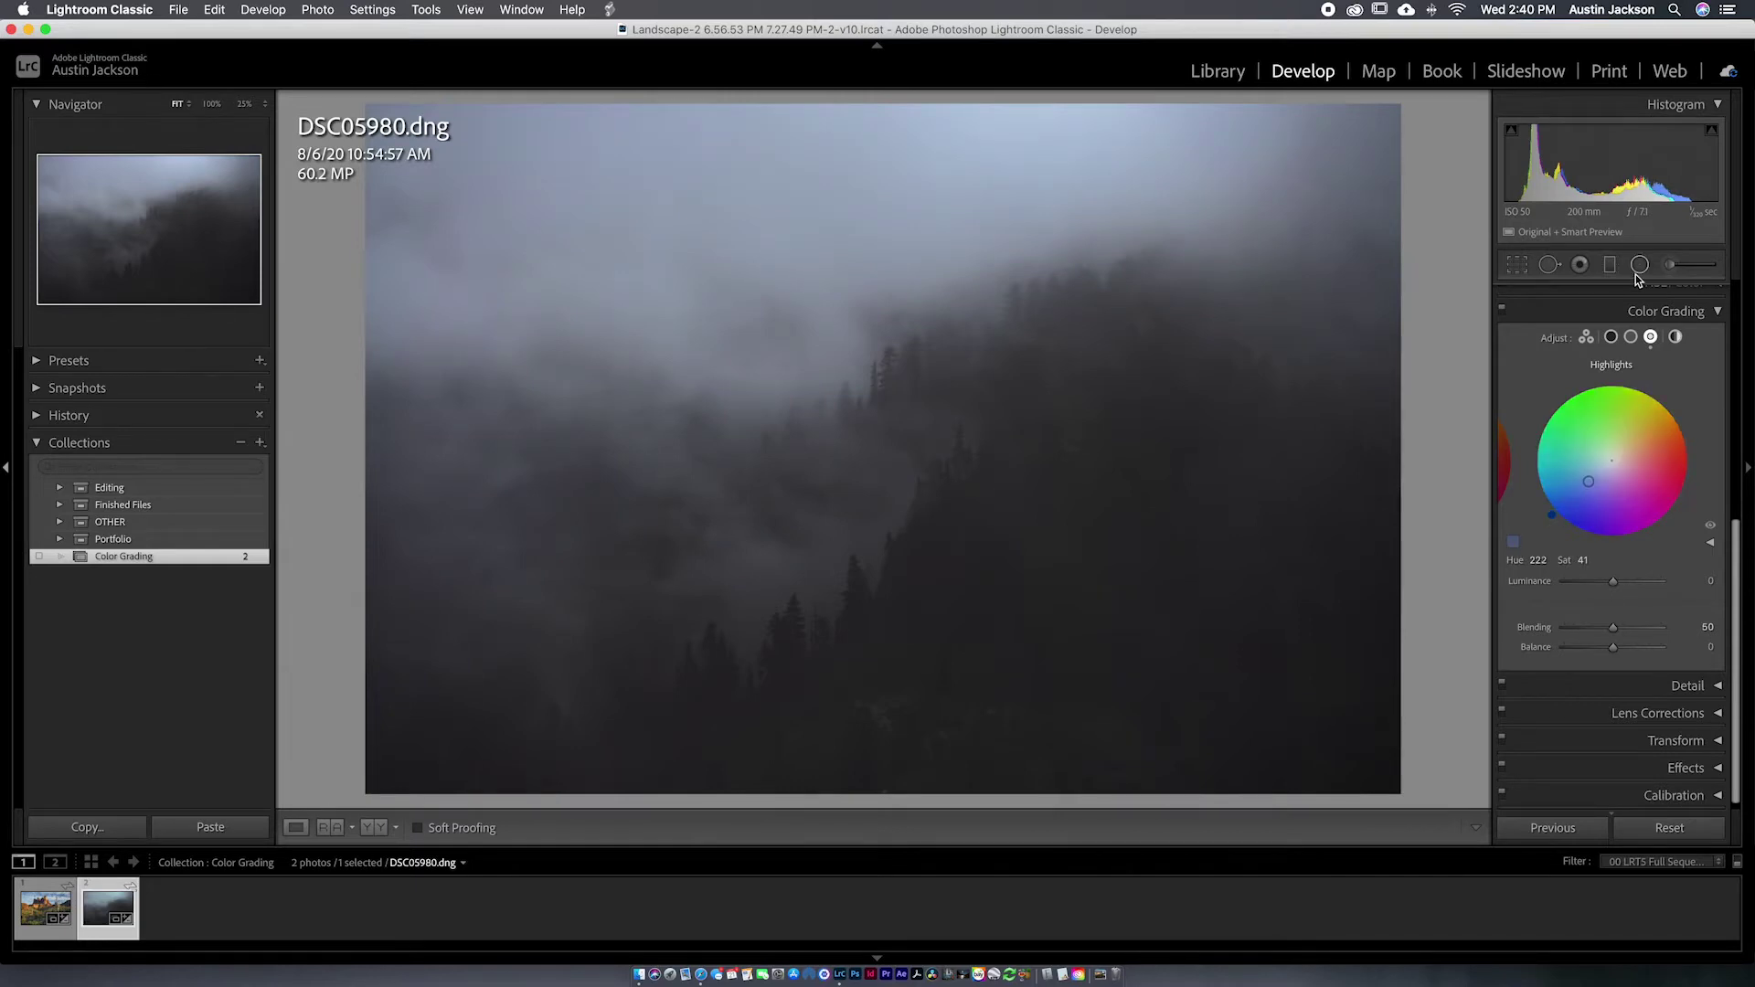
click(1610, 337)
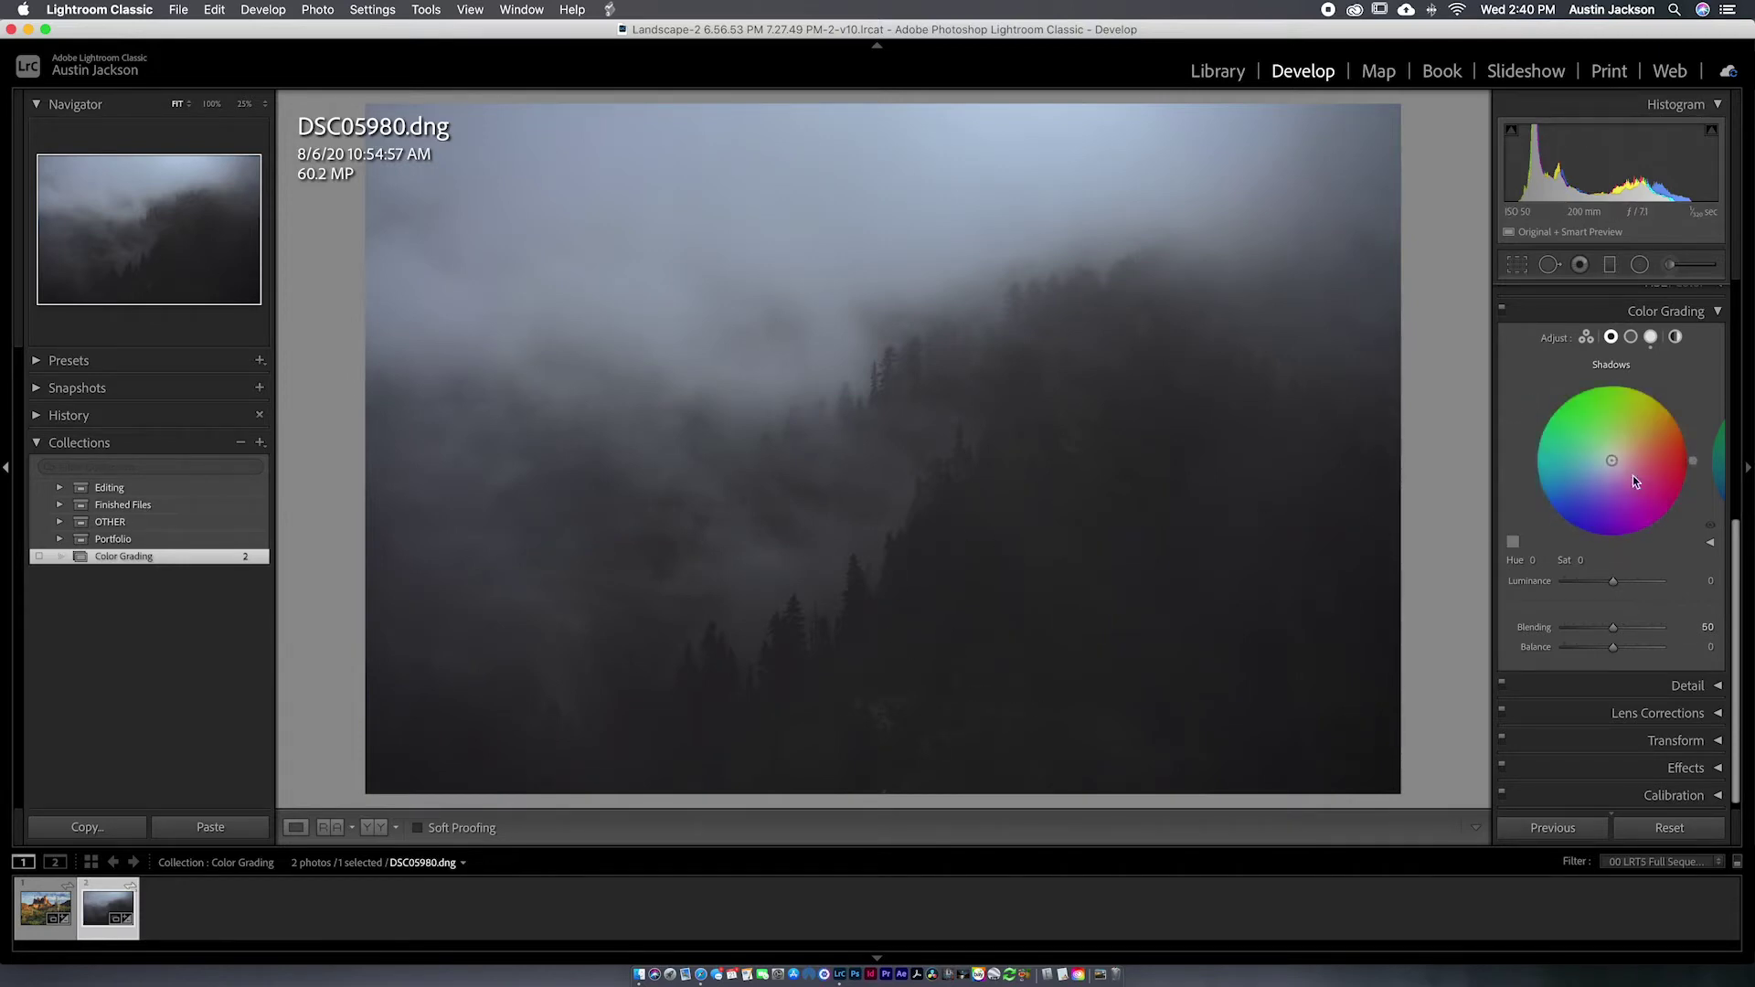
Tint the shadows faint green (Hue 128, Sat 12) and slightly lower their luminance
drag(1613, 461, 1603, 454)
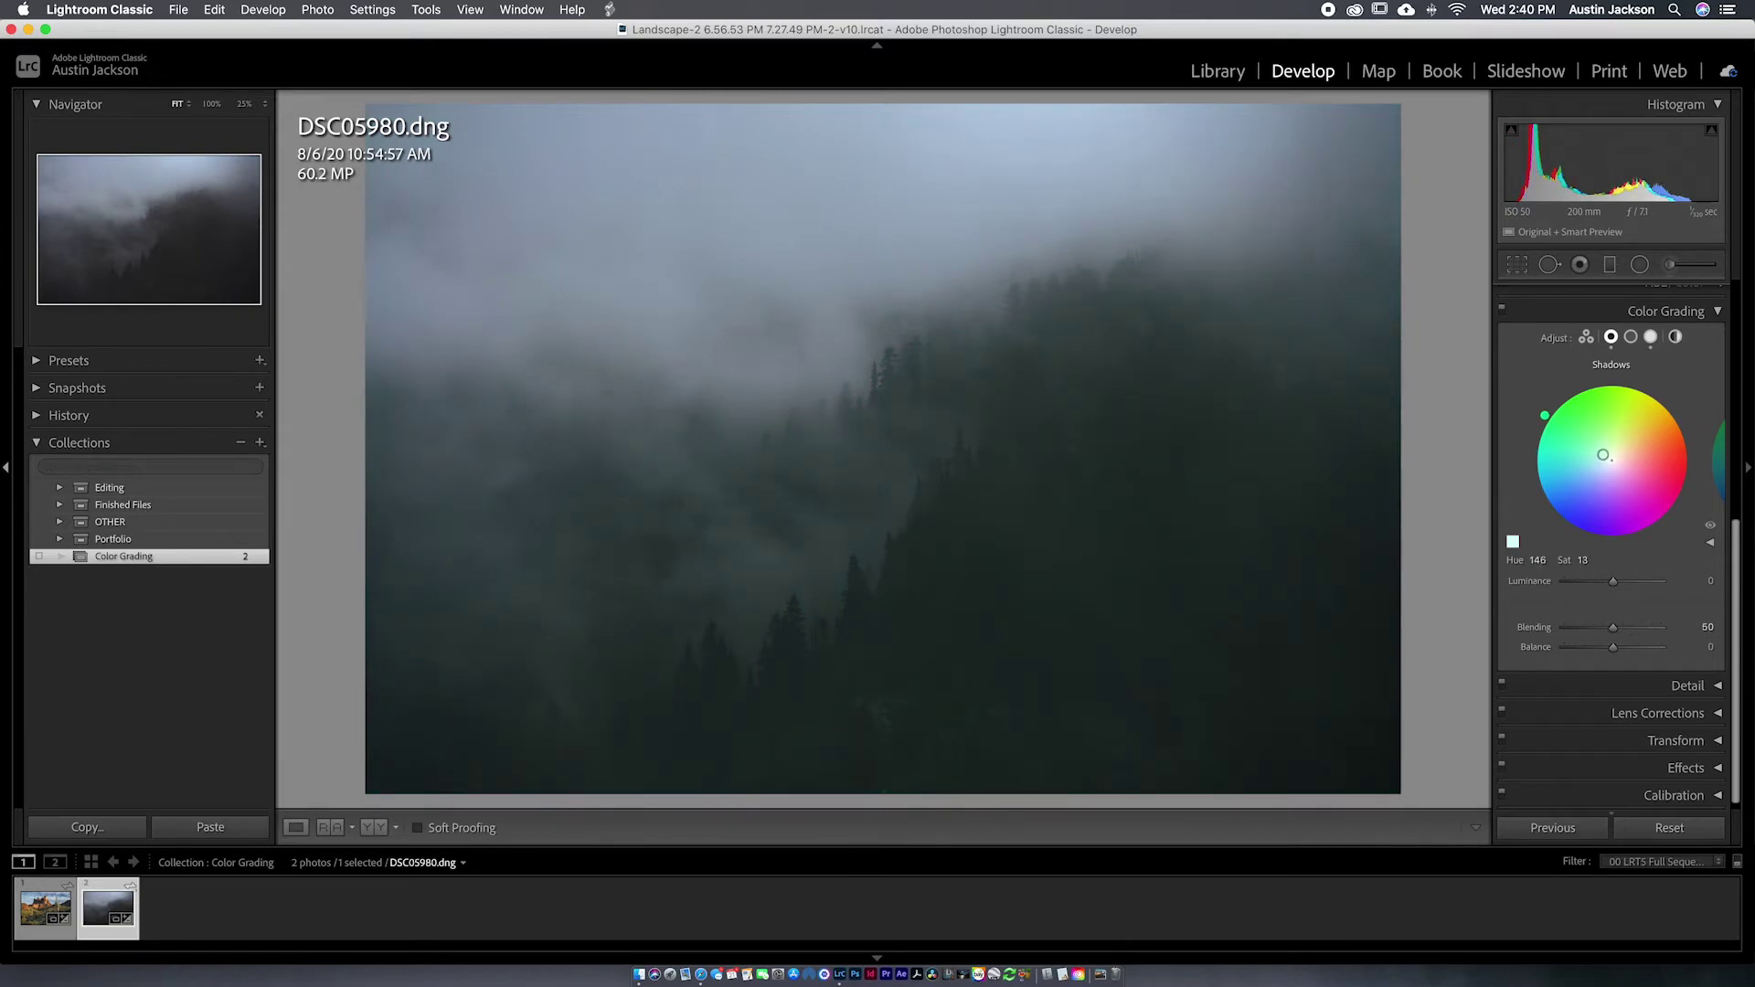
drag(1603, 454, 1562, 397)
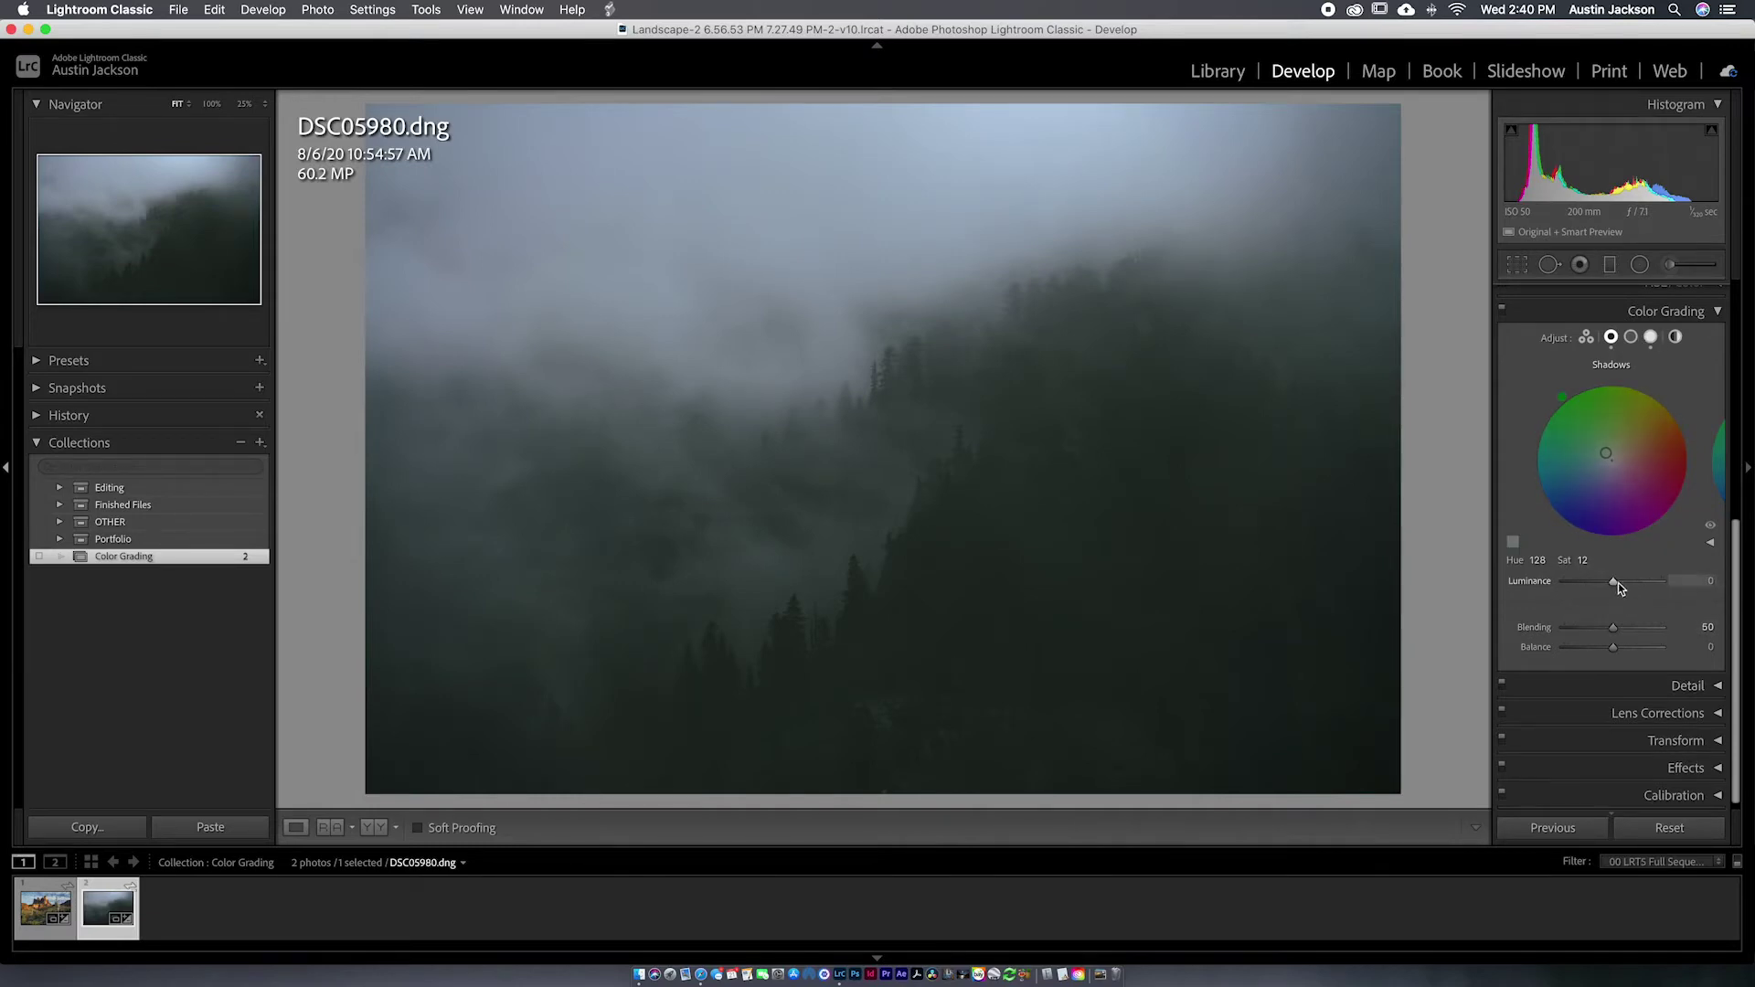
mouse_move(1615, 585)
mouse_down()
mouse_move(1641, 586)
mouse_move(1560, 585)
mouse_move(1622, 595)
mouse_move(1600, 590)
mouse_up()
click(1650, 336)
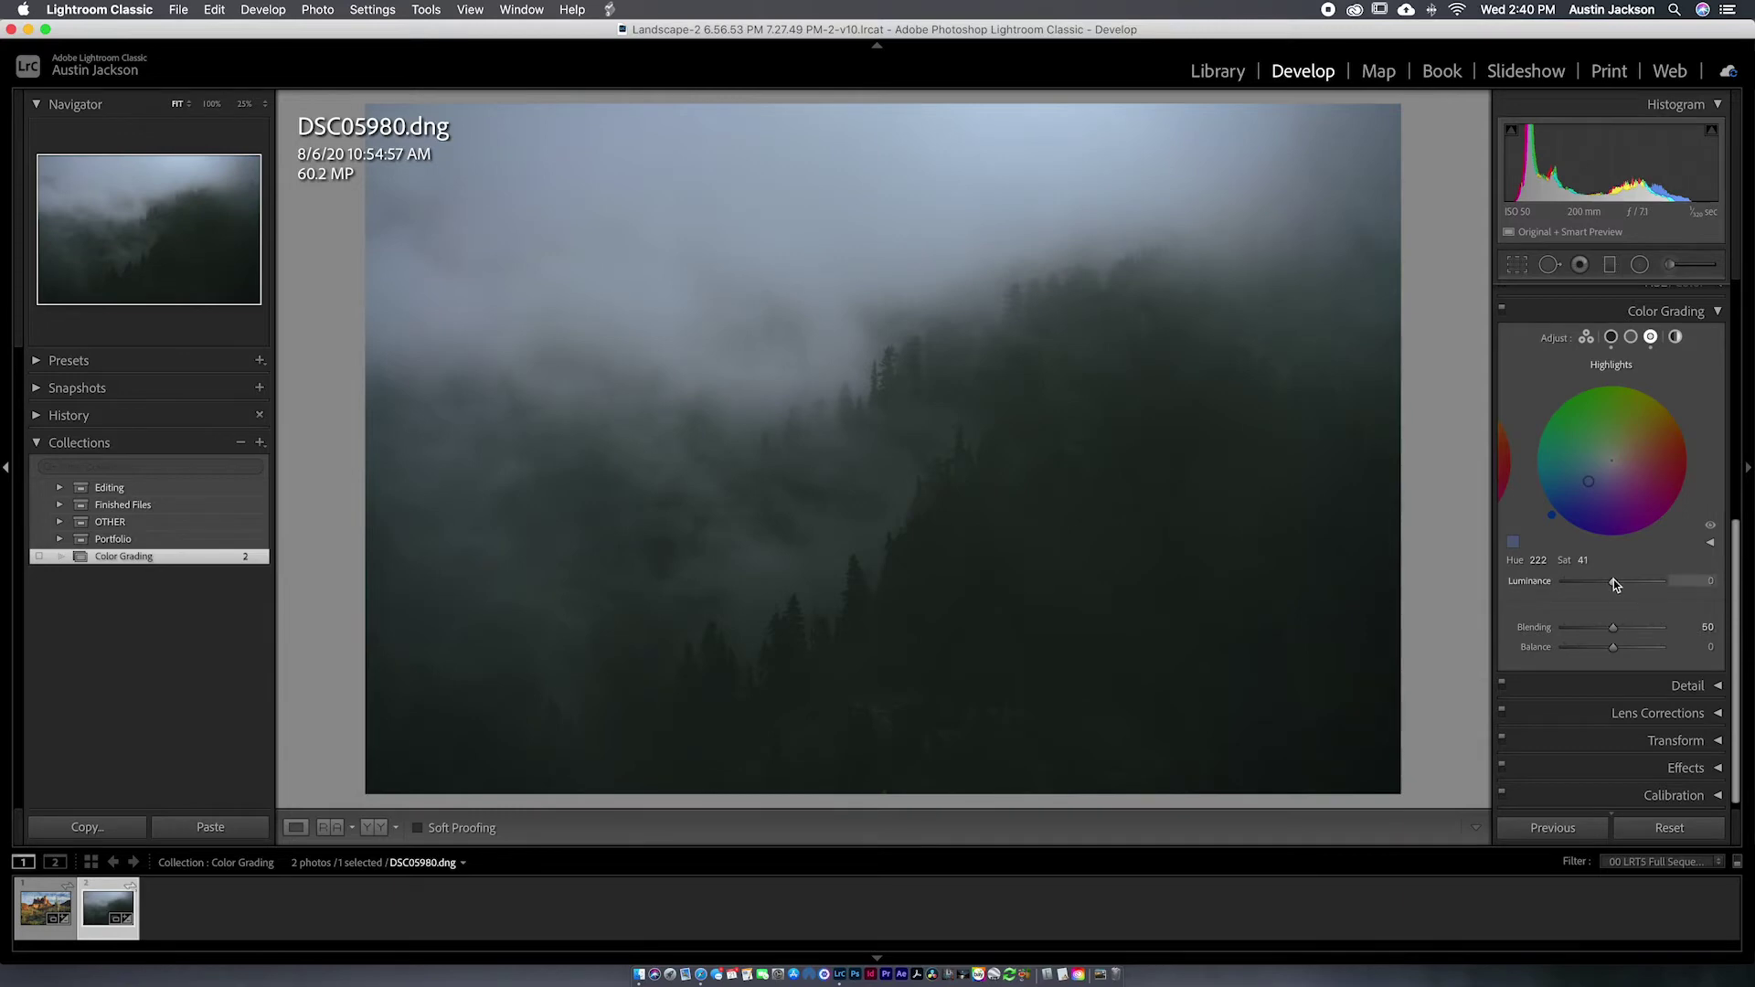
Raise Highlights Luminance to +51, toggling Color Grading off and on to compare
mouse_move(1614, 580)
mouse_down()
mouse_move(1684, 583)
mouse_move(1638, 581)
mouse_up()
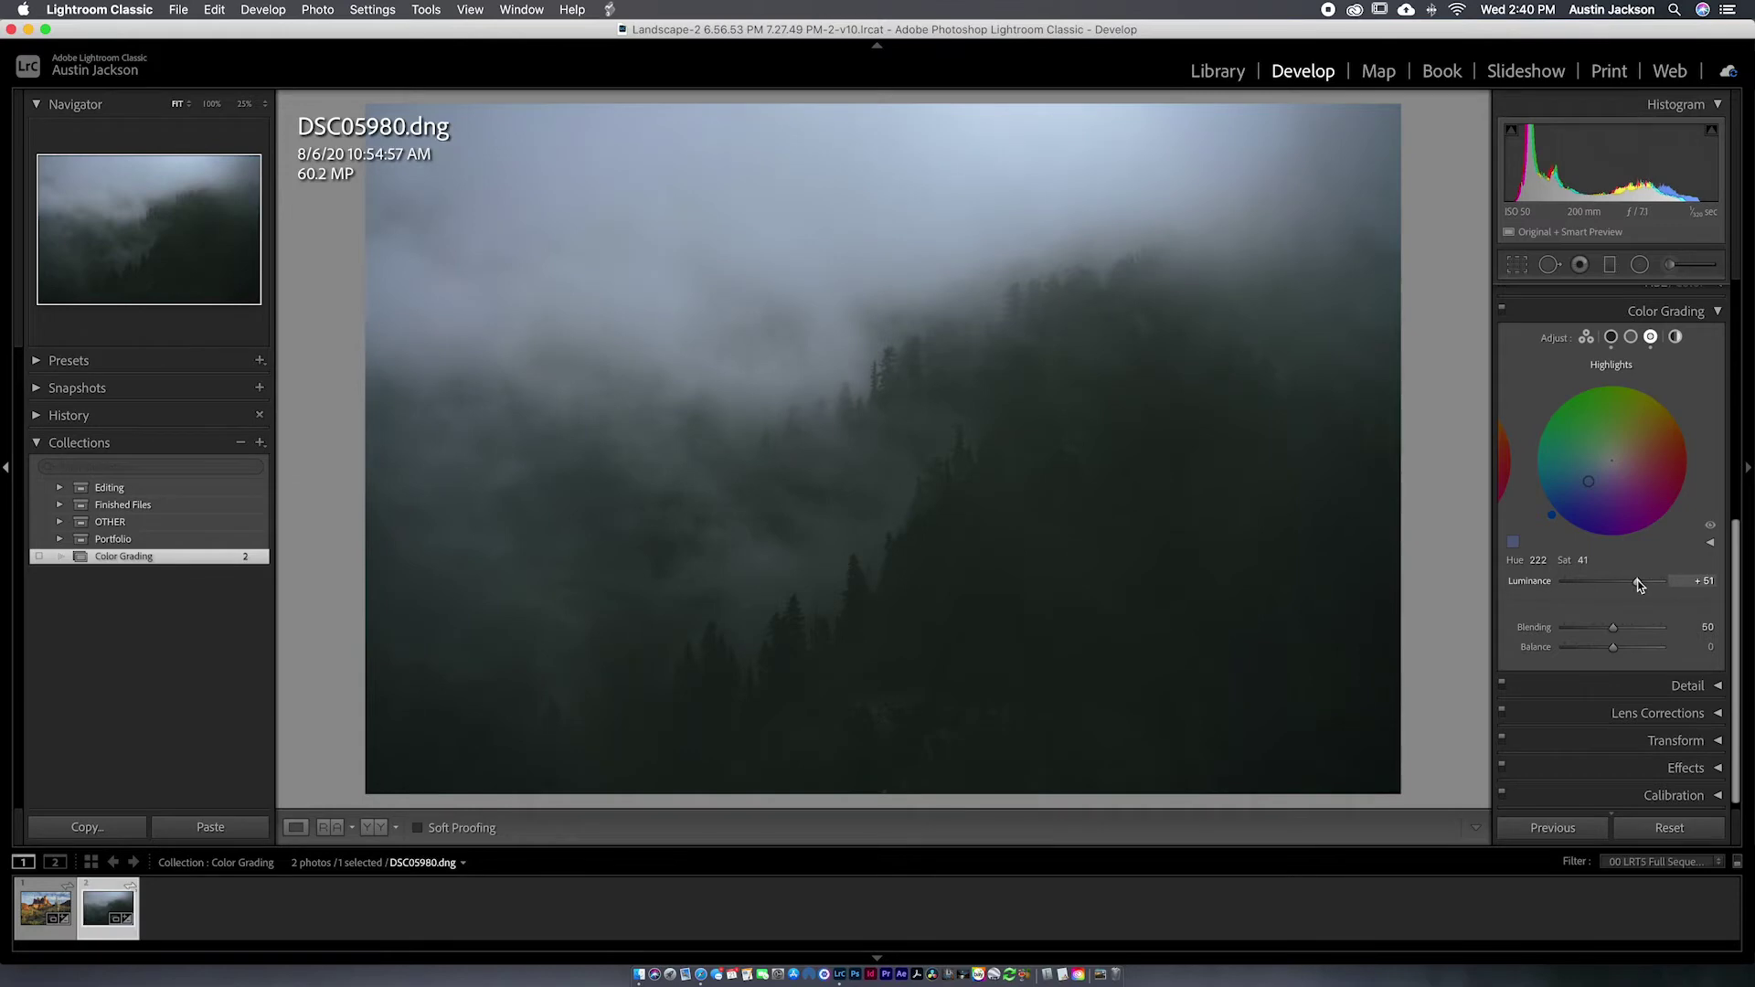
click(1504, 311)
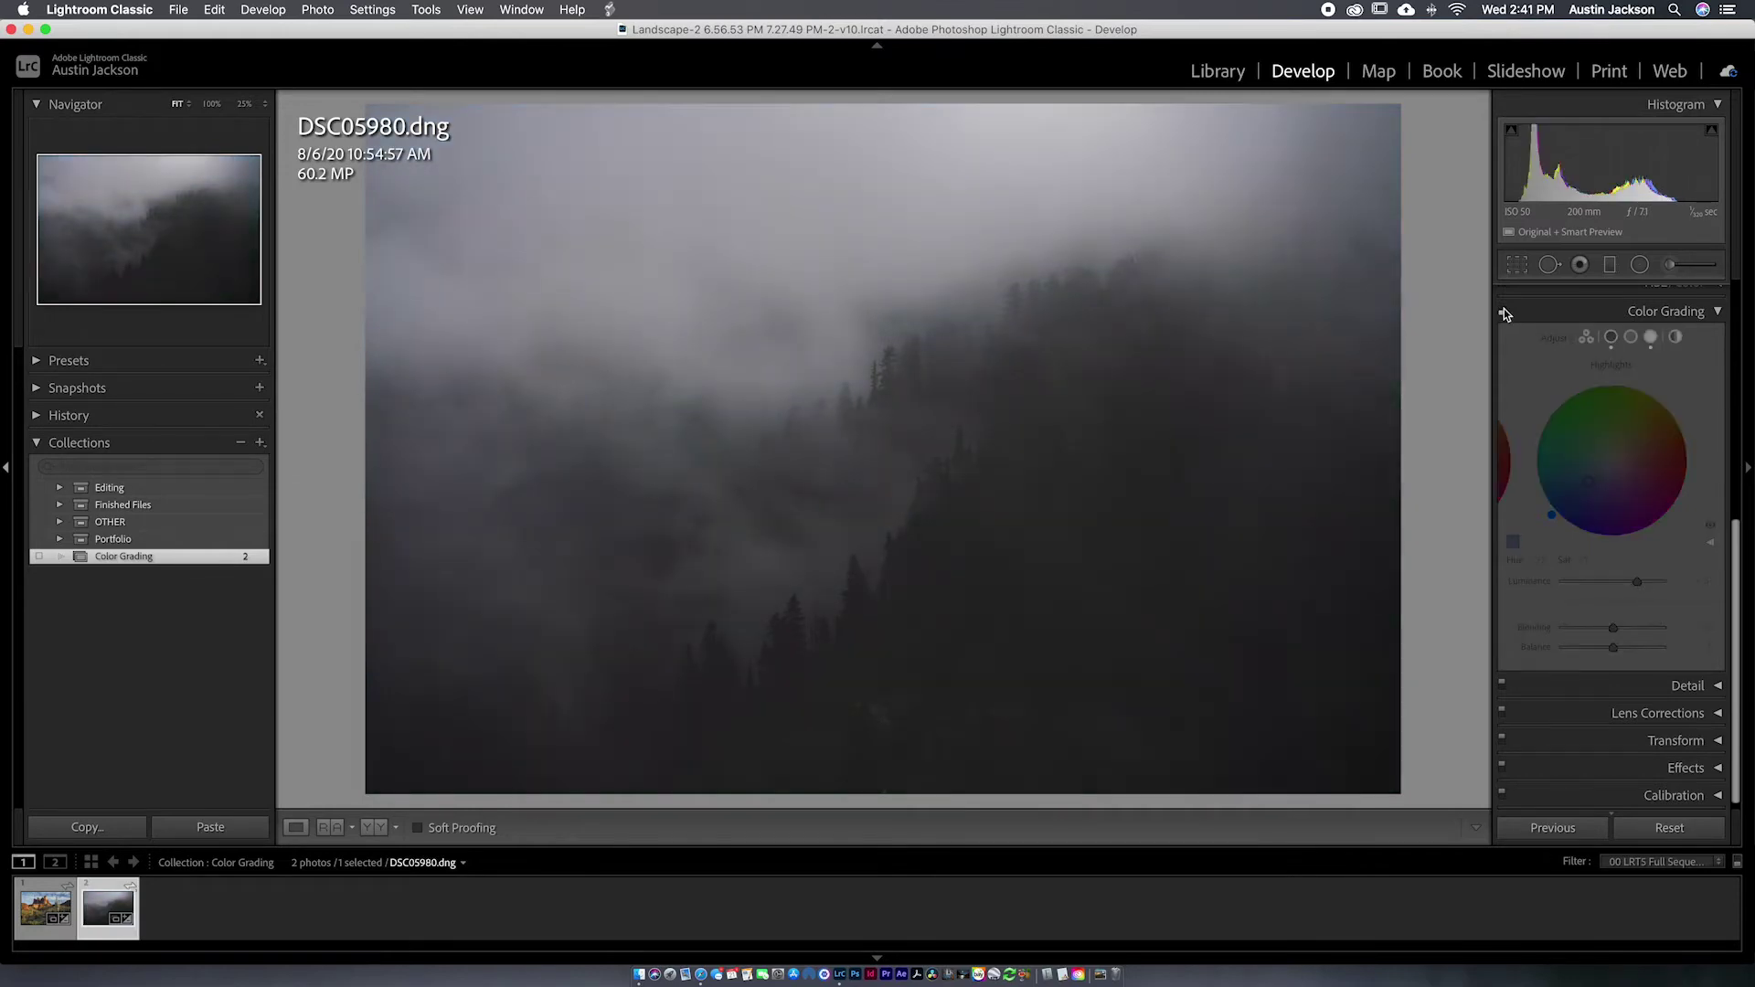
click(1504, 311)
click(1504, 311)
click(1505, 311)
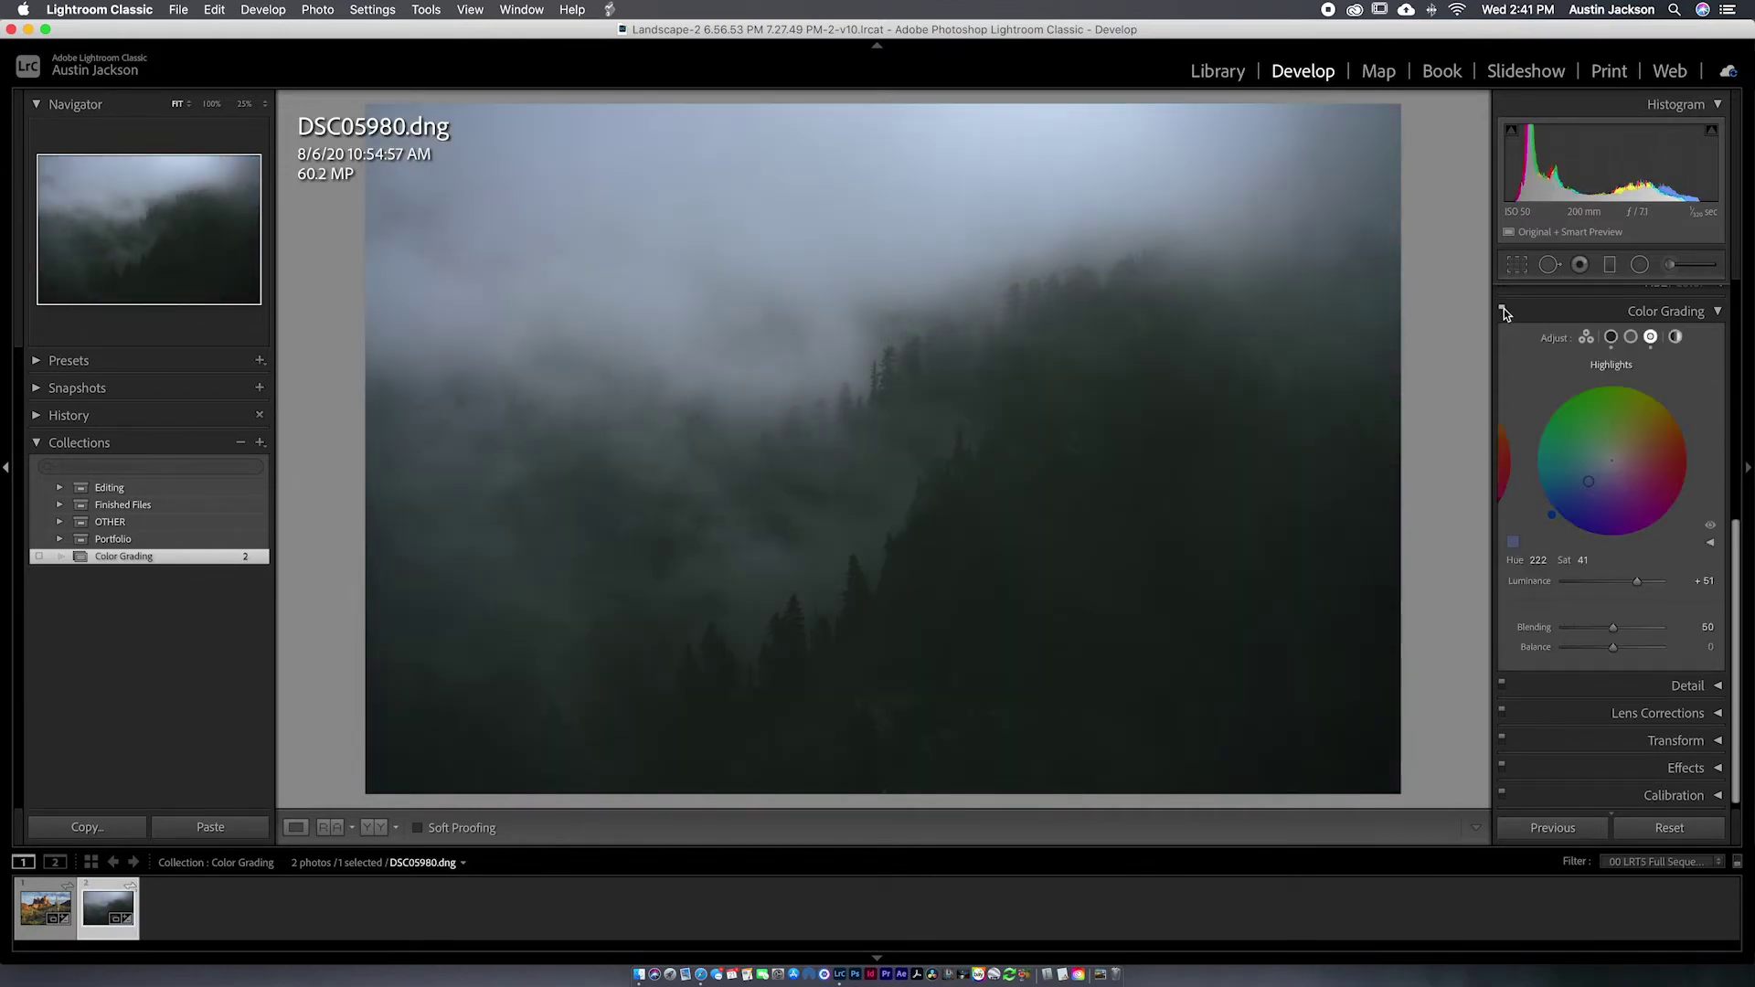
Reduce the green shadow tint's Saturation to 7
click(1610, 337)
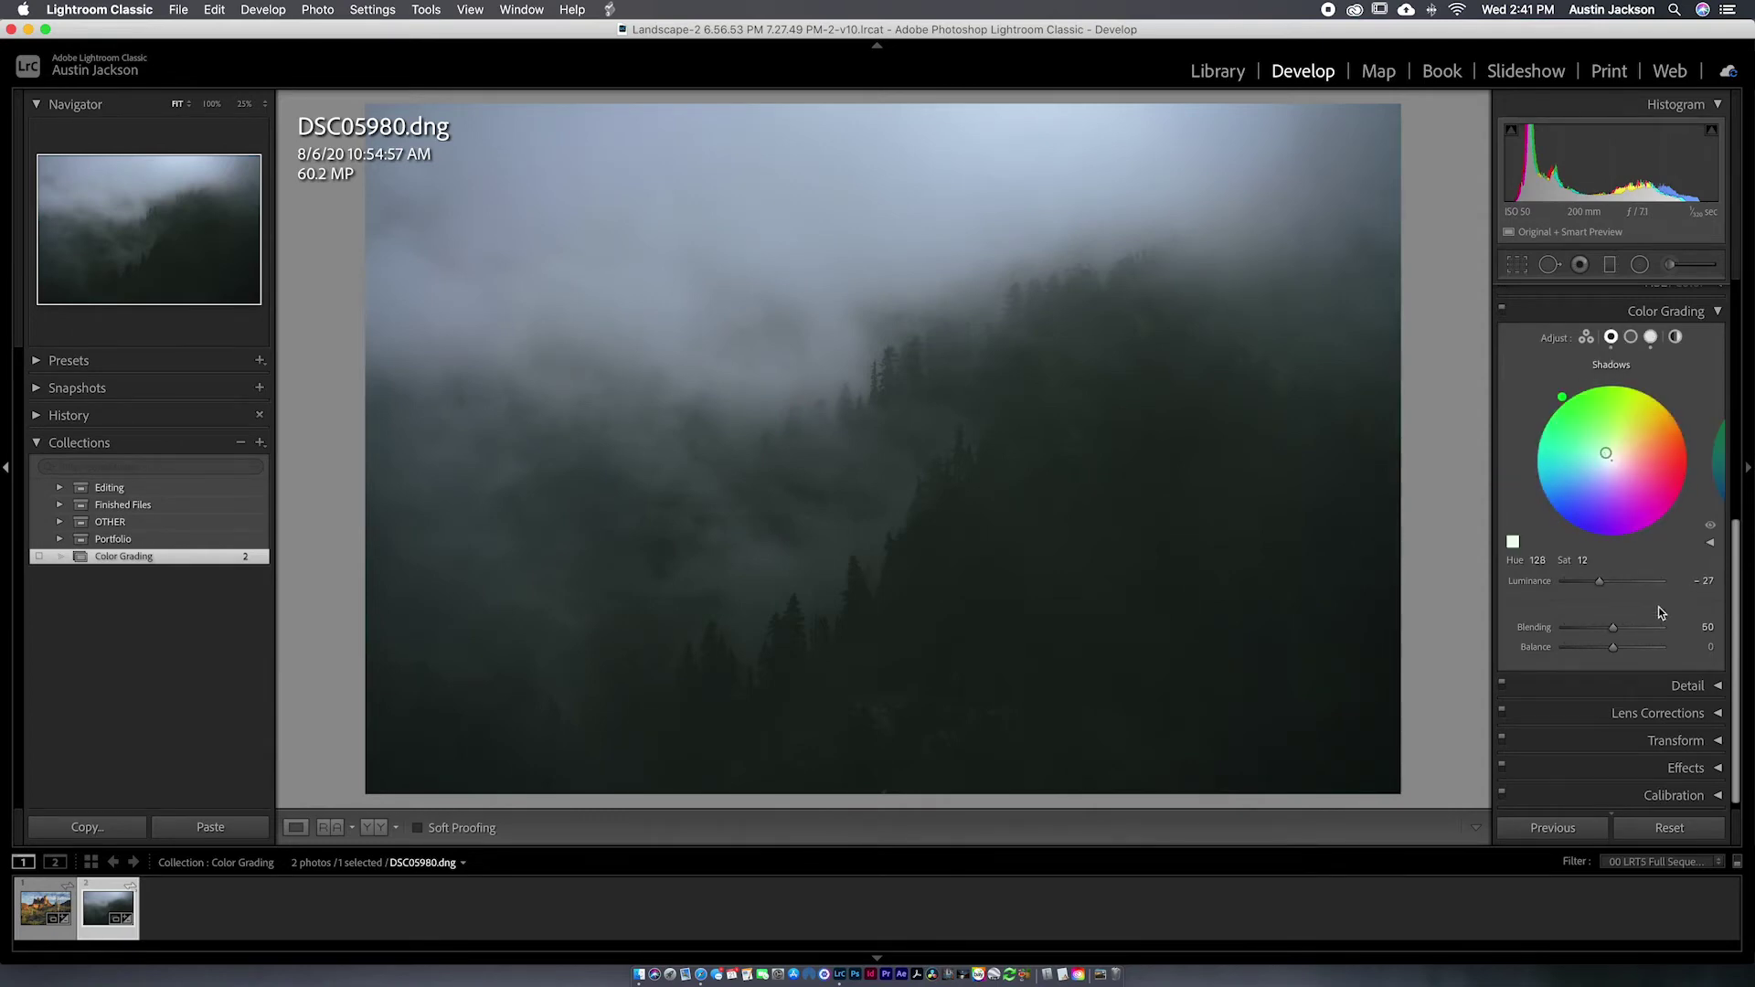
click(1586, 561)
text(10)
key(Down)
key(Down)
key(Down)
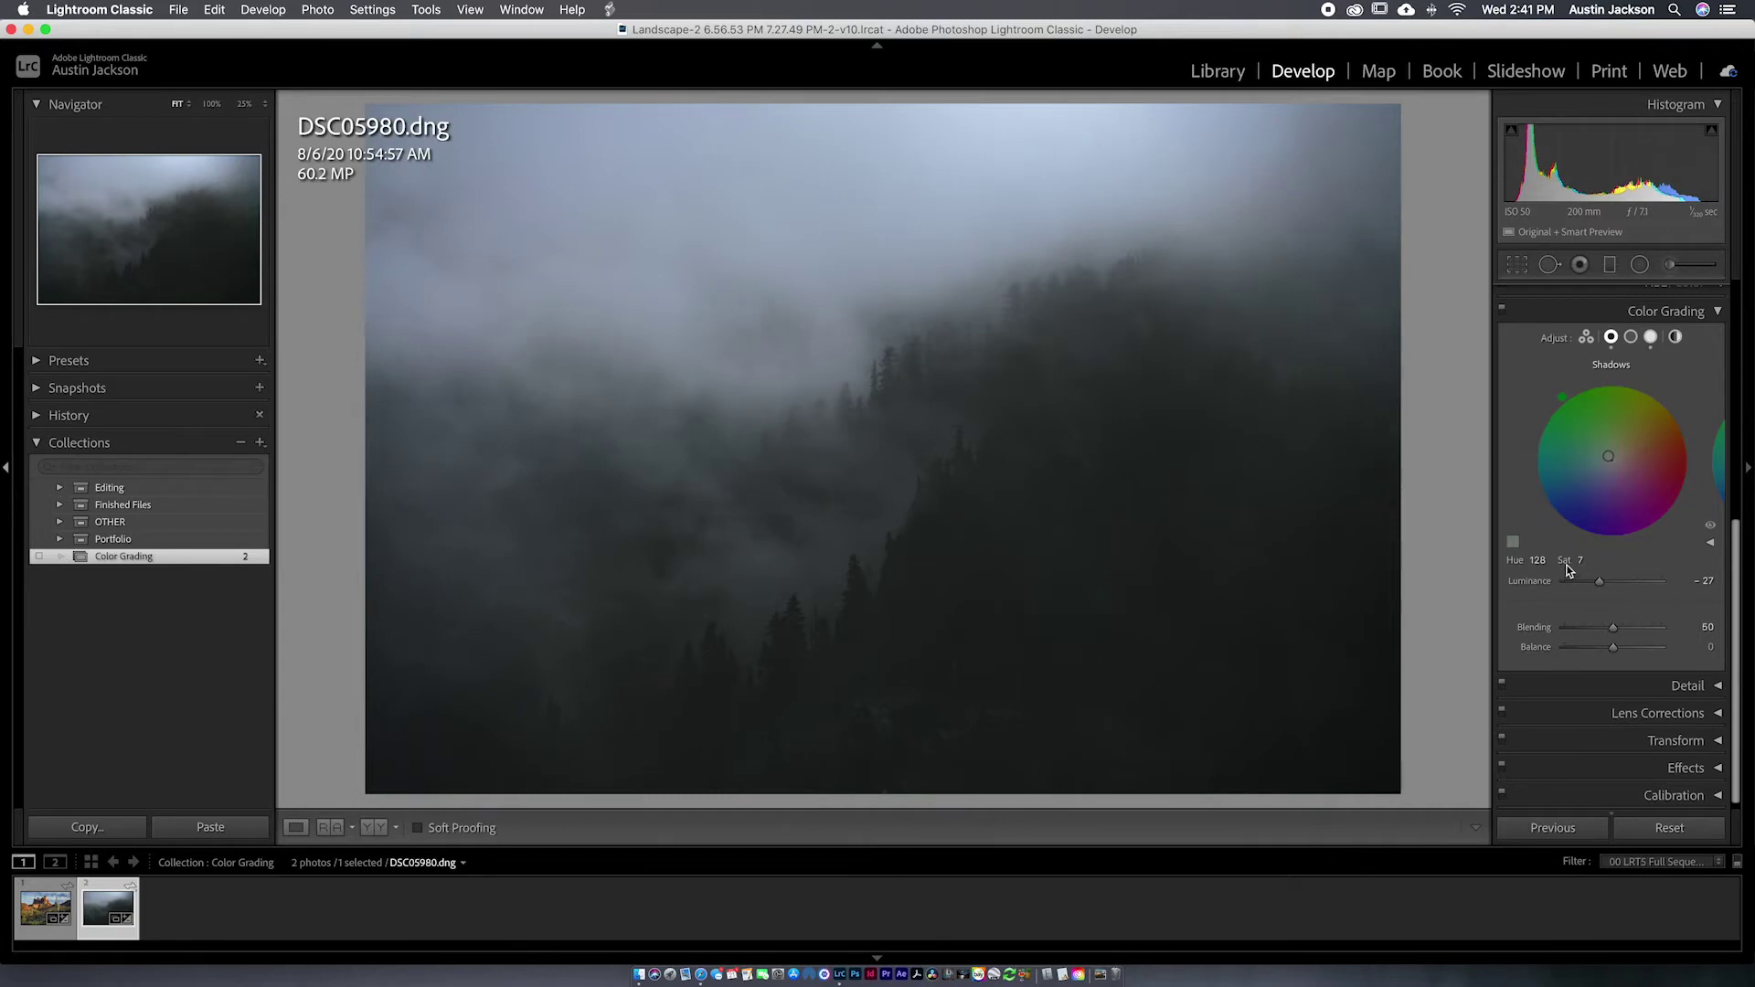
click(1584, 561)
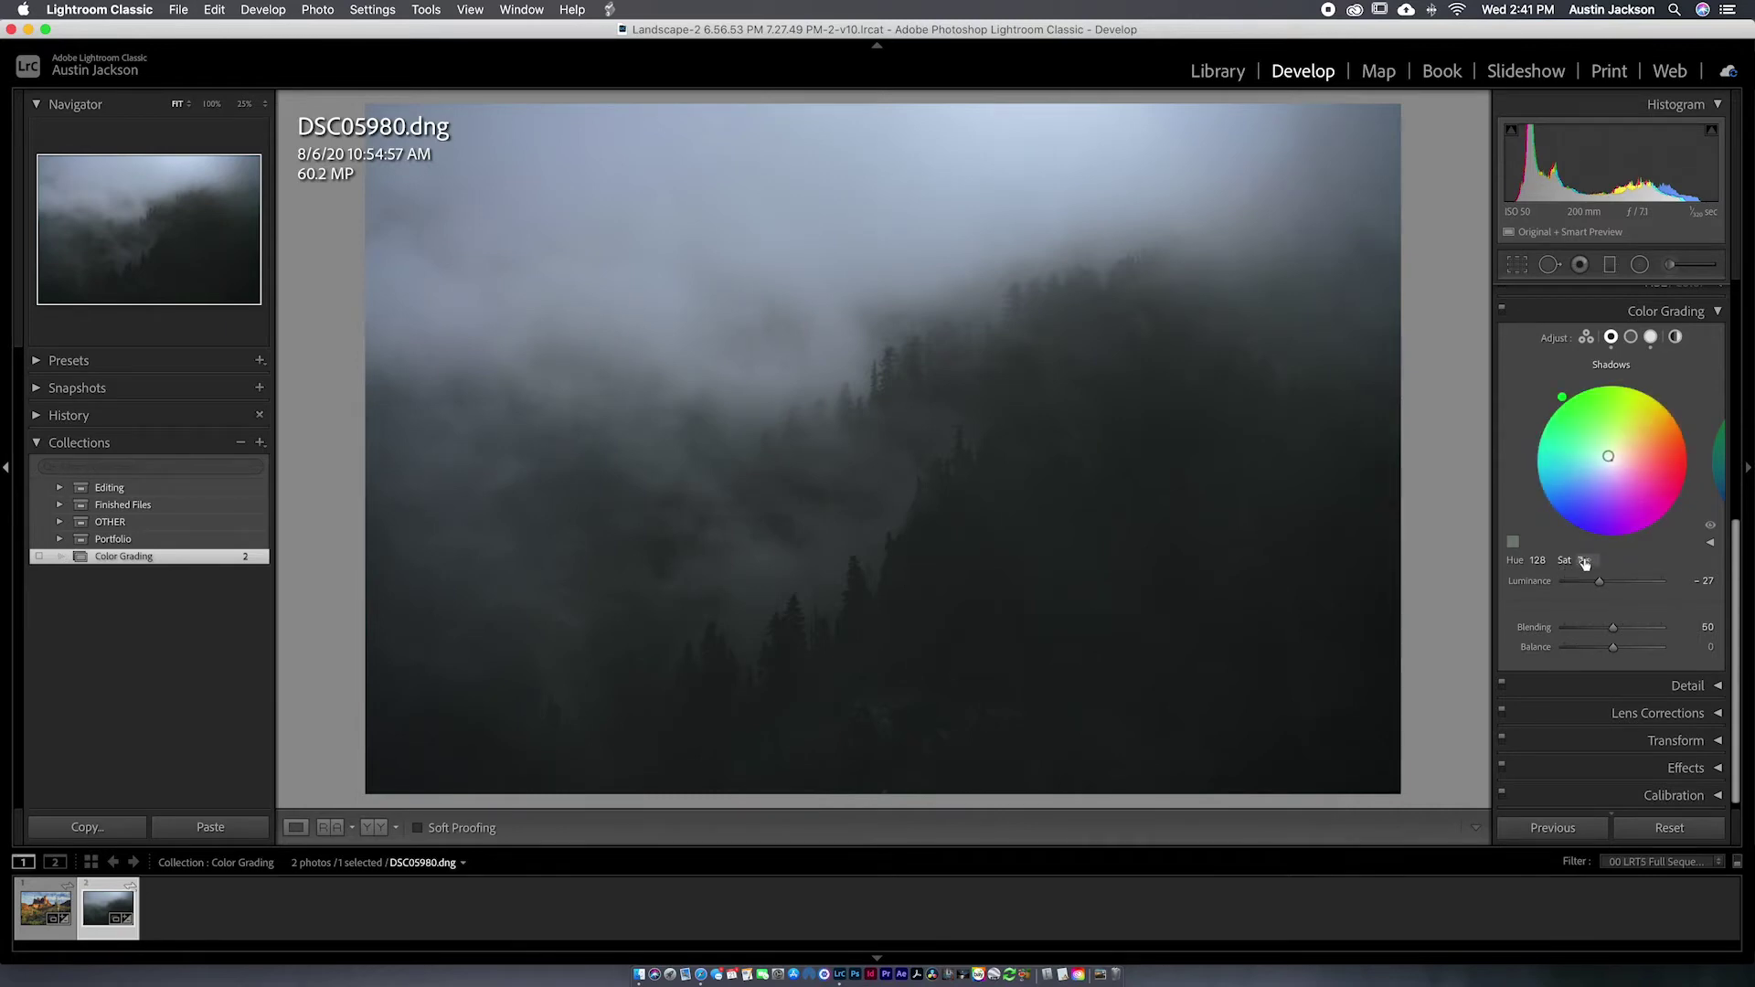
click(1610, 461)
click(1630, 336)
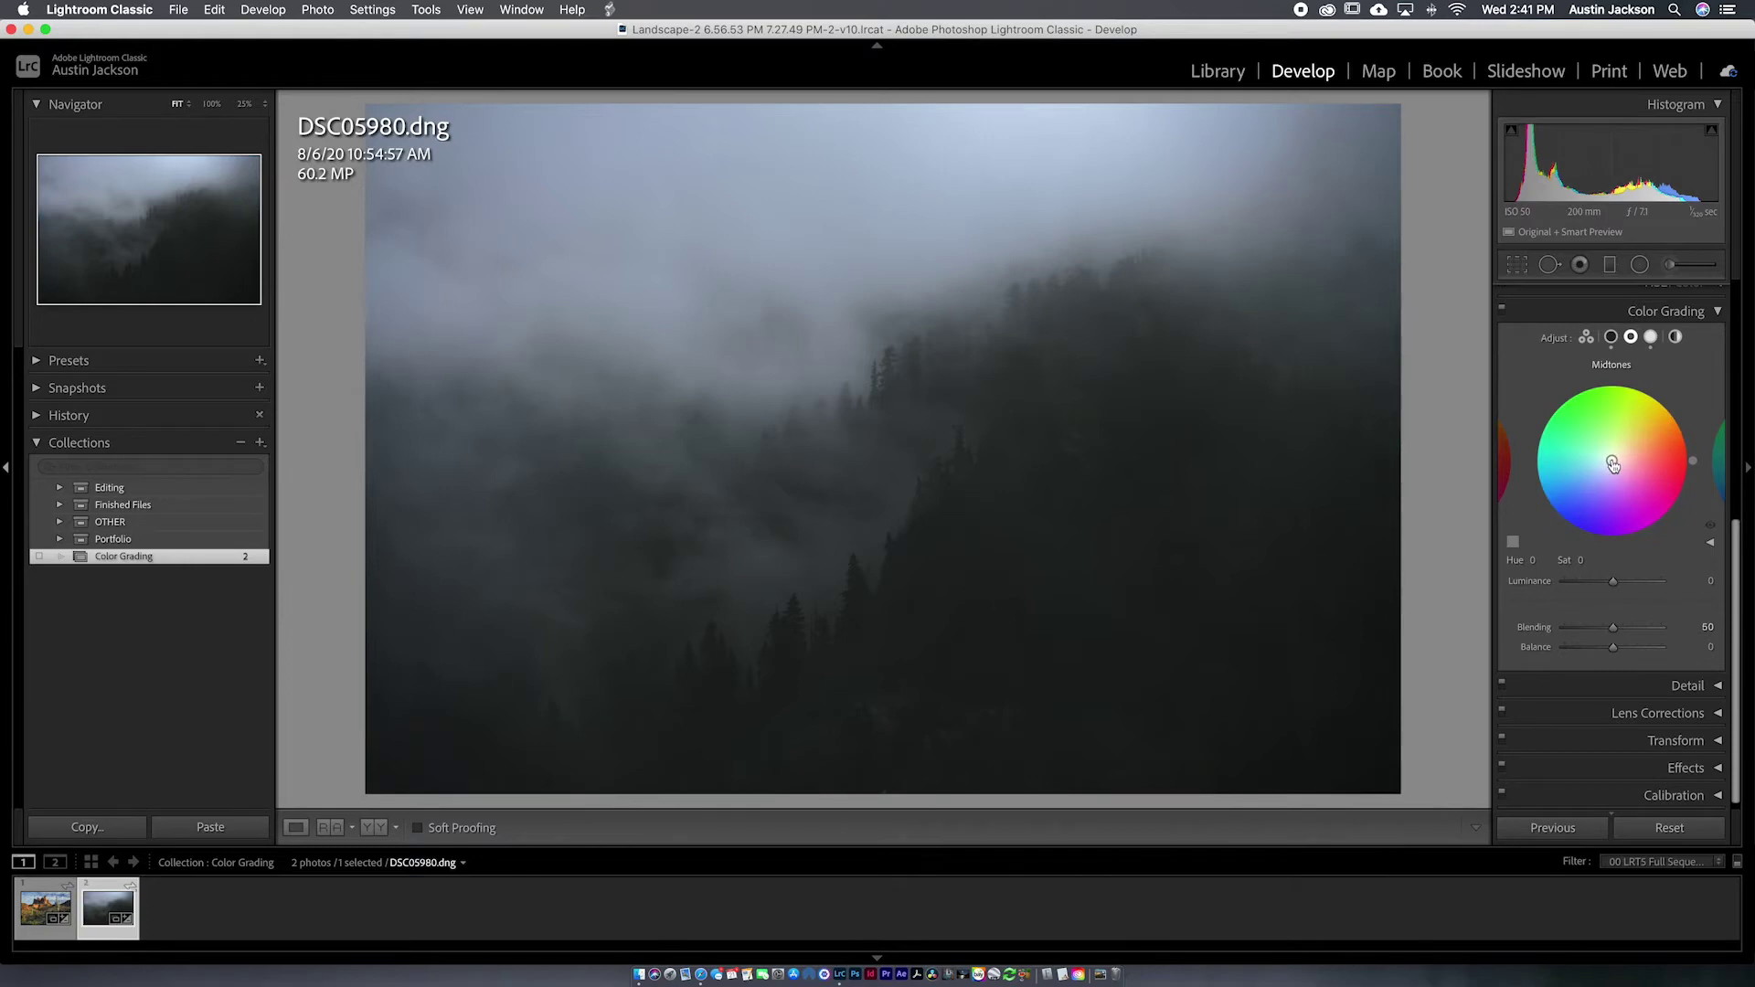
Tint the midtones faint blue (Hue 213, Sat 7) and raise Highlights Luminance to +85
drag(1611, 461, 1597, 473)
click(1649, 337)
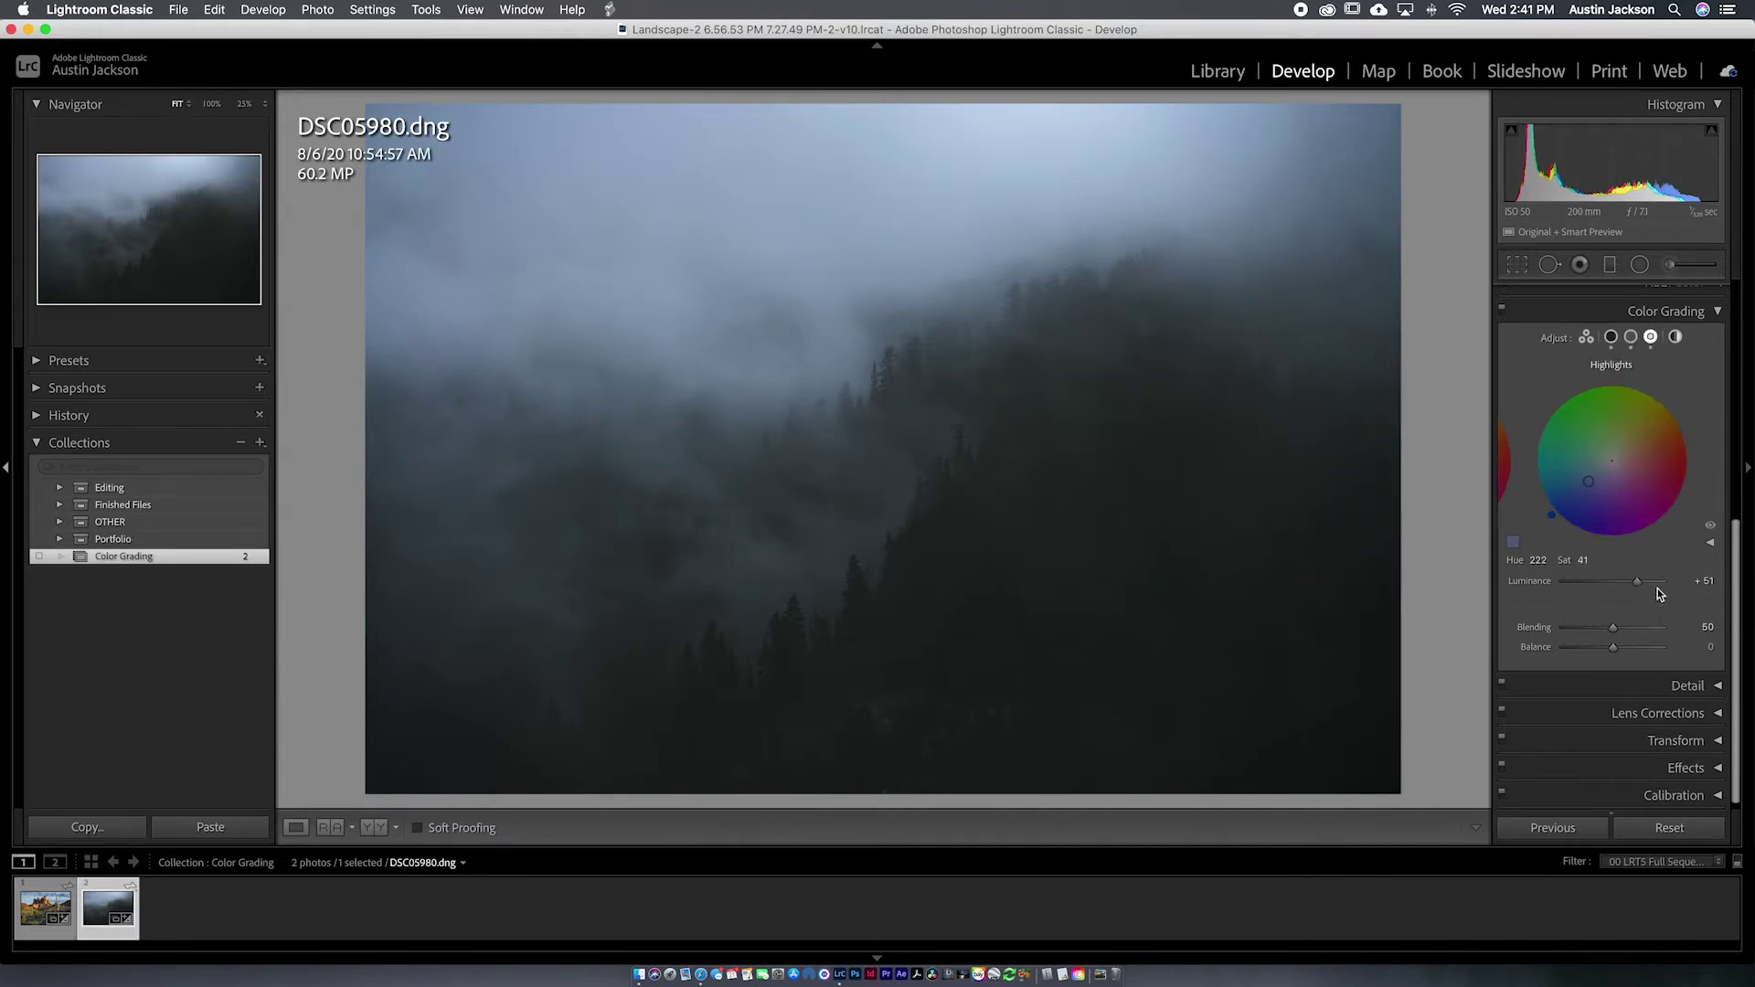
drag(1637, 581, 1655, 583)
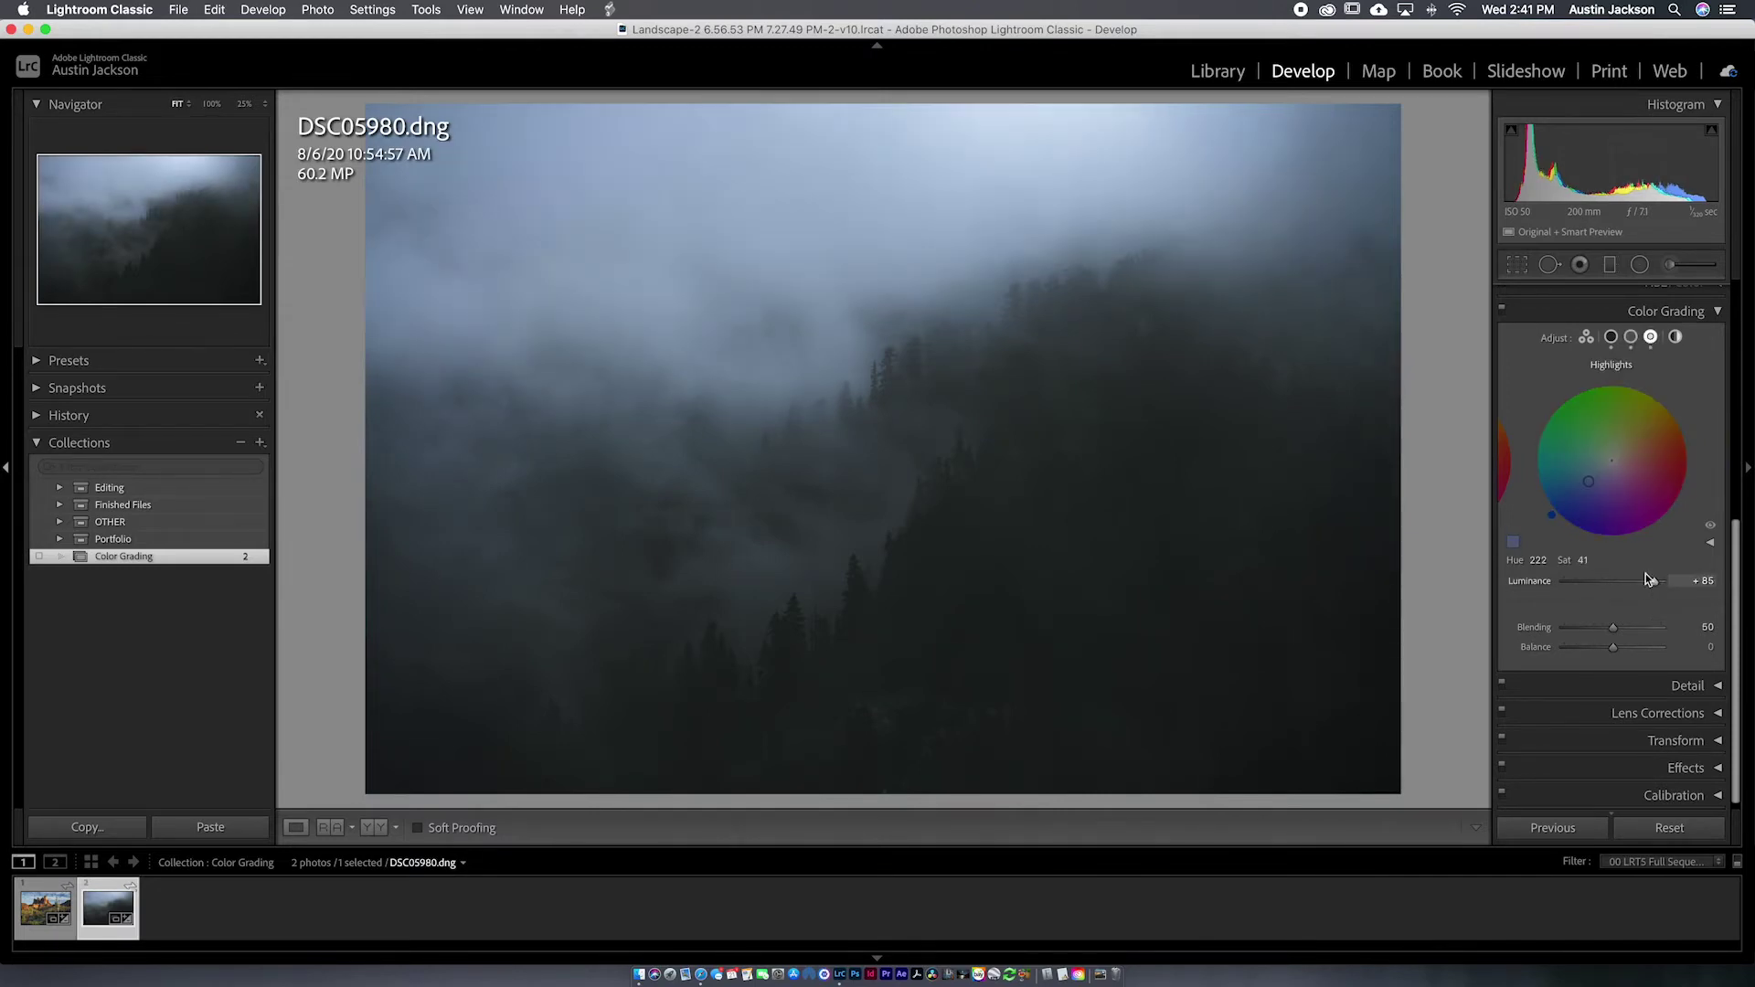
click(1502, 310)
click(1502, 311)
click(1501, 311)
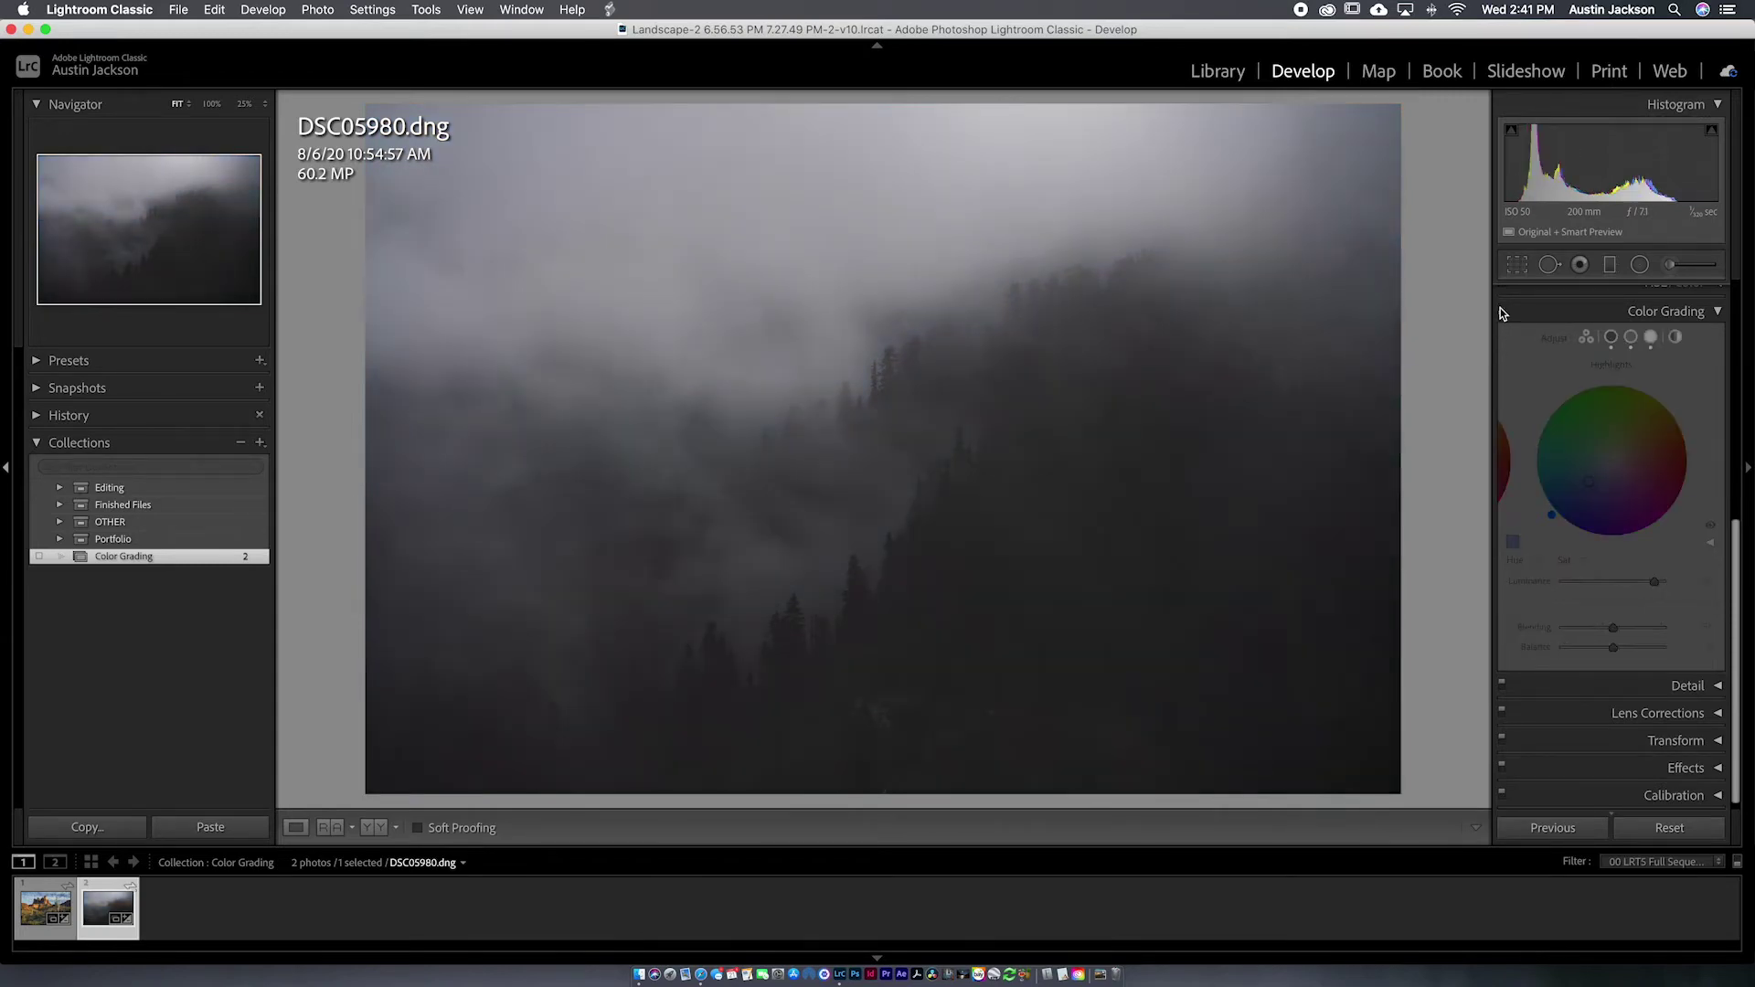
click(1501, 311)
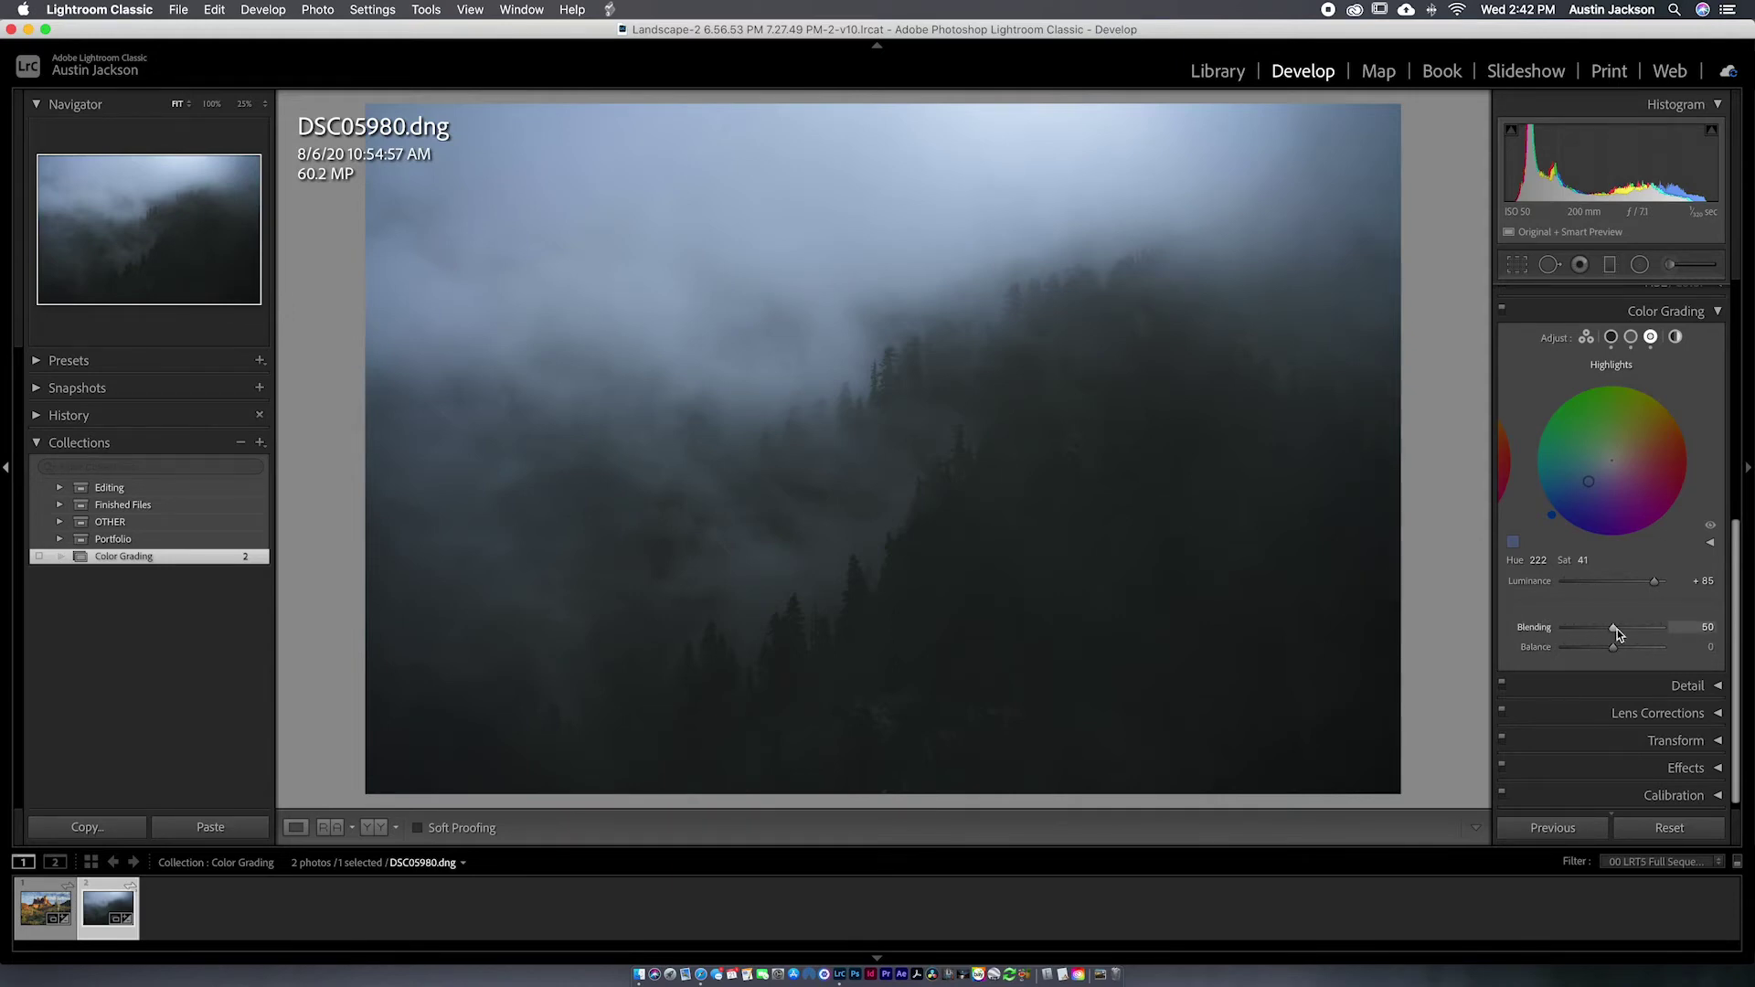
Fine-tune the Color Grading Blending slider to about 51
mouse_move(1616, 629)
mouse_down()
mouse_move(1659, 631)
mouse_move(1545, 637)
mouse_move(1743, 633)
mouse_move(1565, 631)
mouse_move(1645, 631)
mouse_move(1576, 631)
mouse_move(1616, 632)
mouse_up()
drag(1617, 632, 1615, 631)
Set Color Grading Balance to +34, toggling the grade off and on repeatedly to compare
drag(1614, 649, 1659, 651)
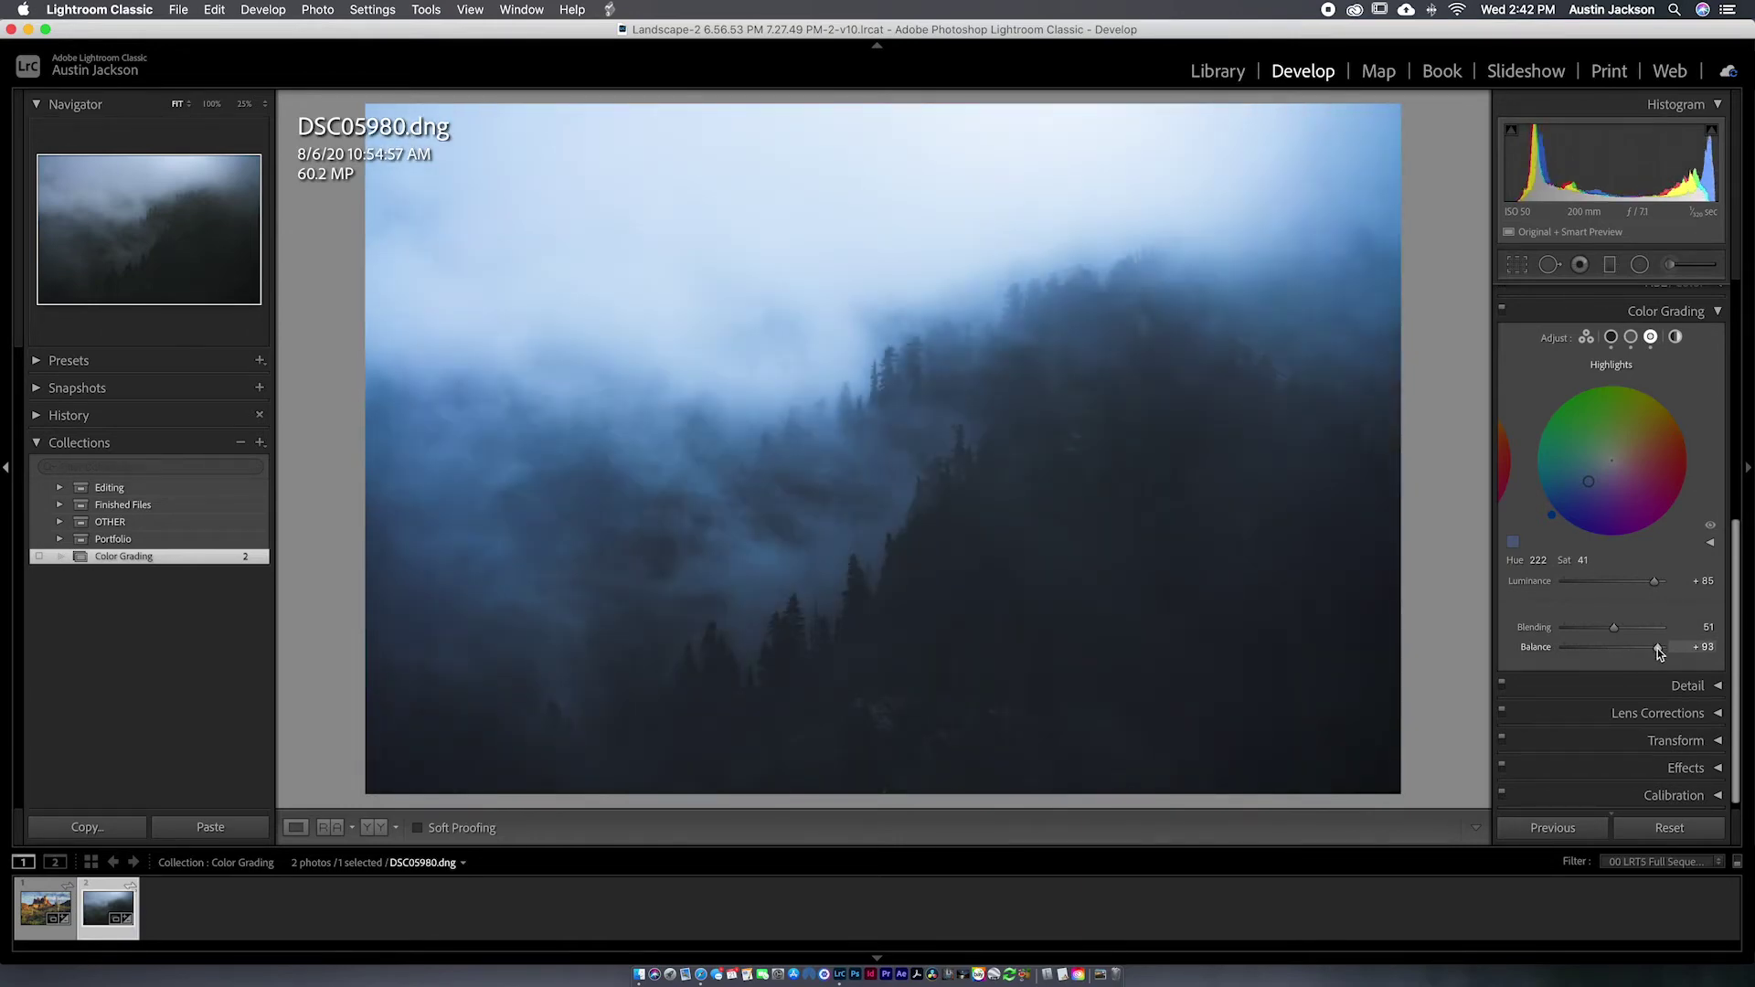
mouse_move(1658, 649)
mouse_down()
mouse_move(1510, 651)
mouse_move(1631, 649)
mouse_up()
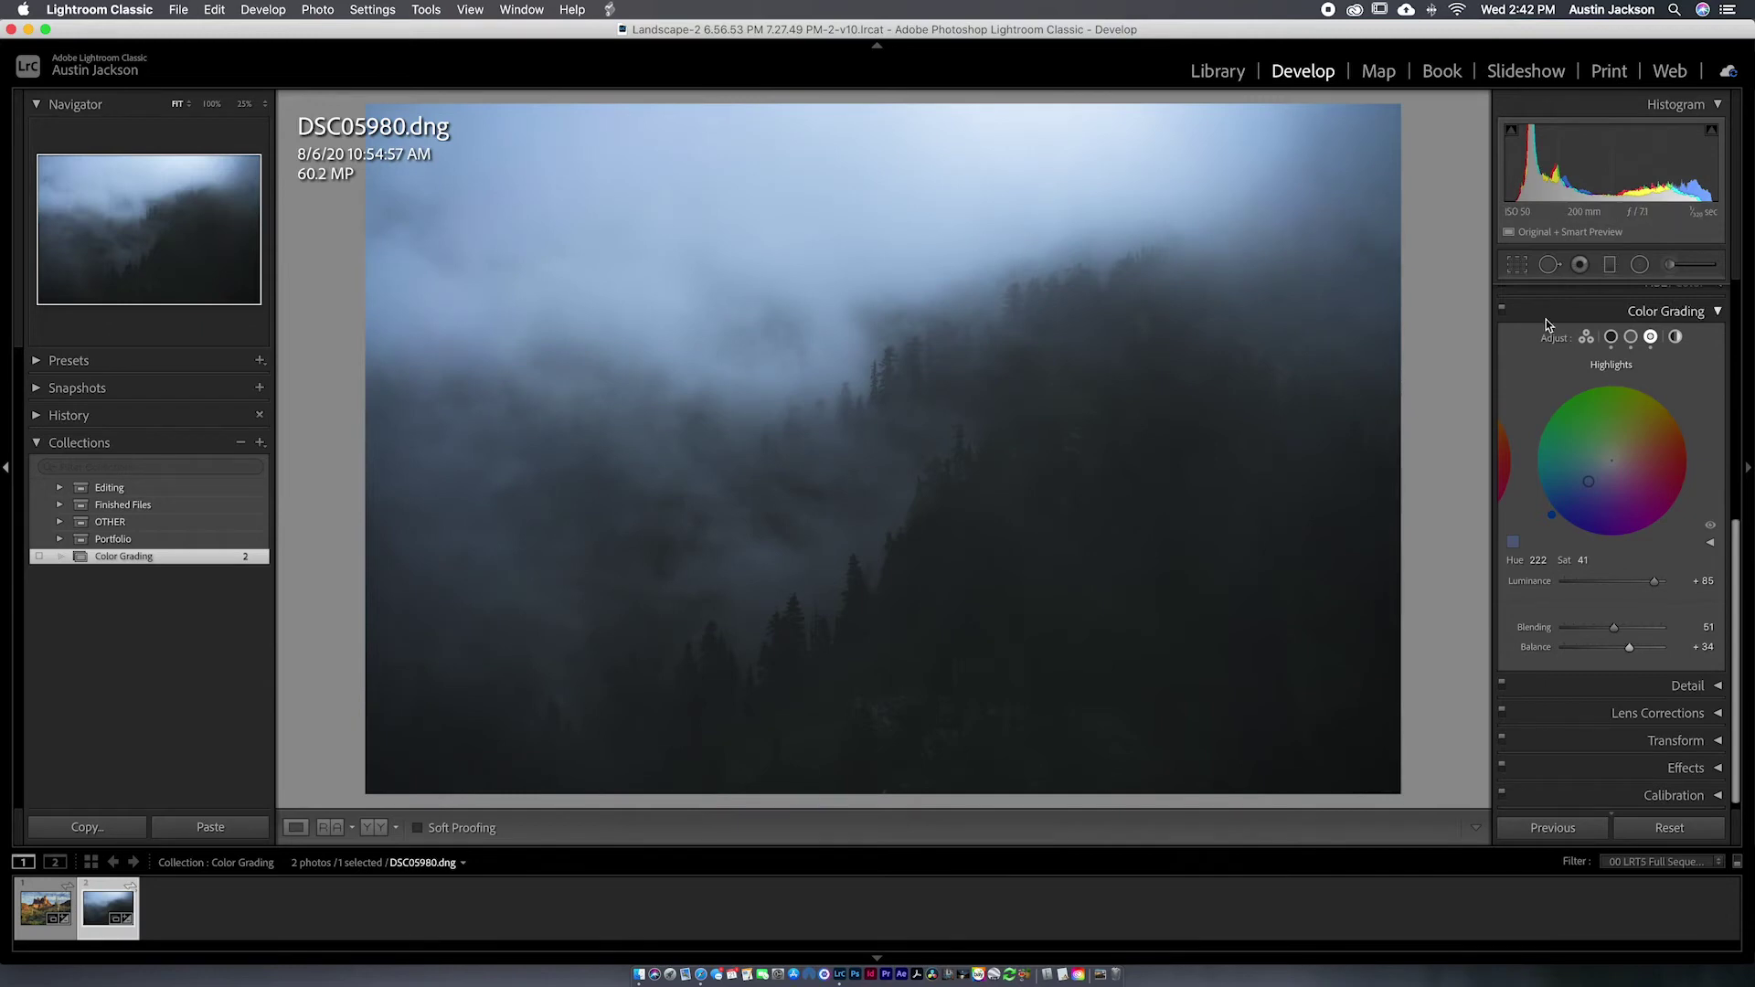
click(1500, 311)
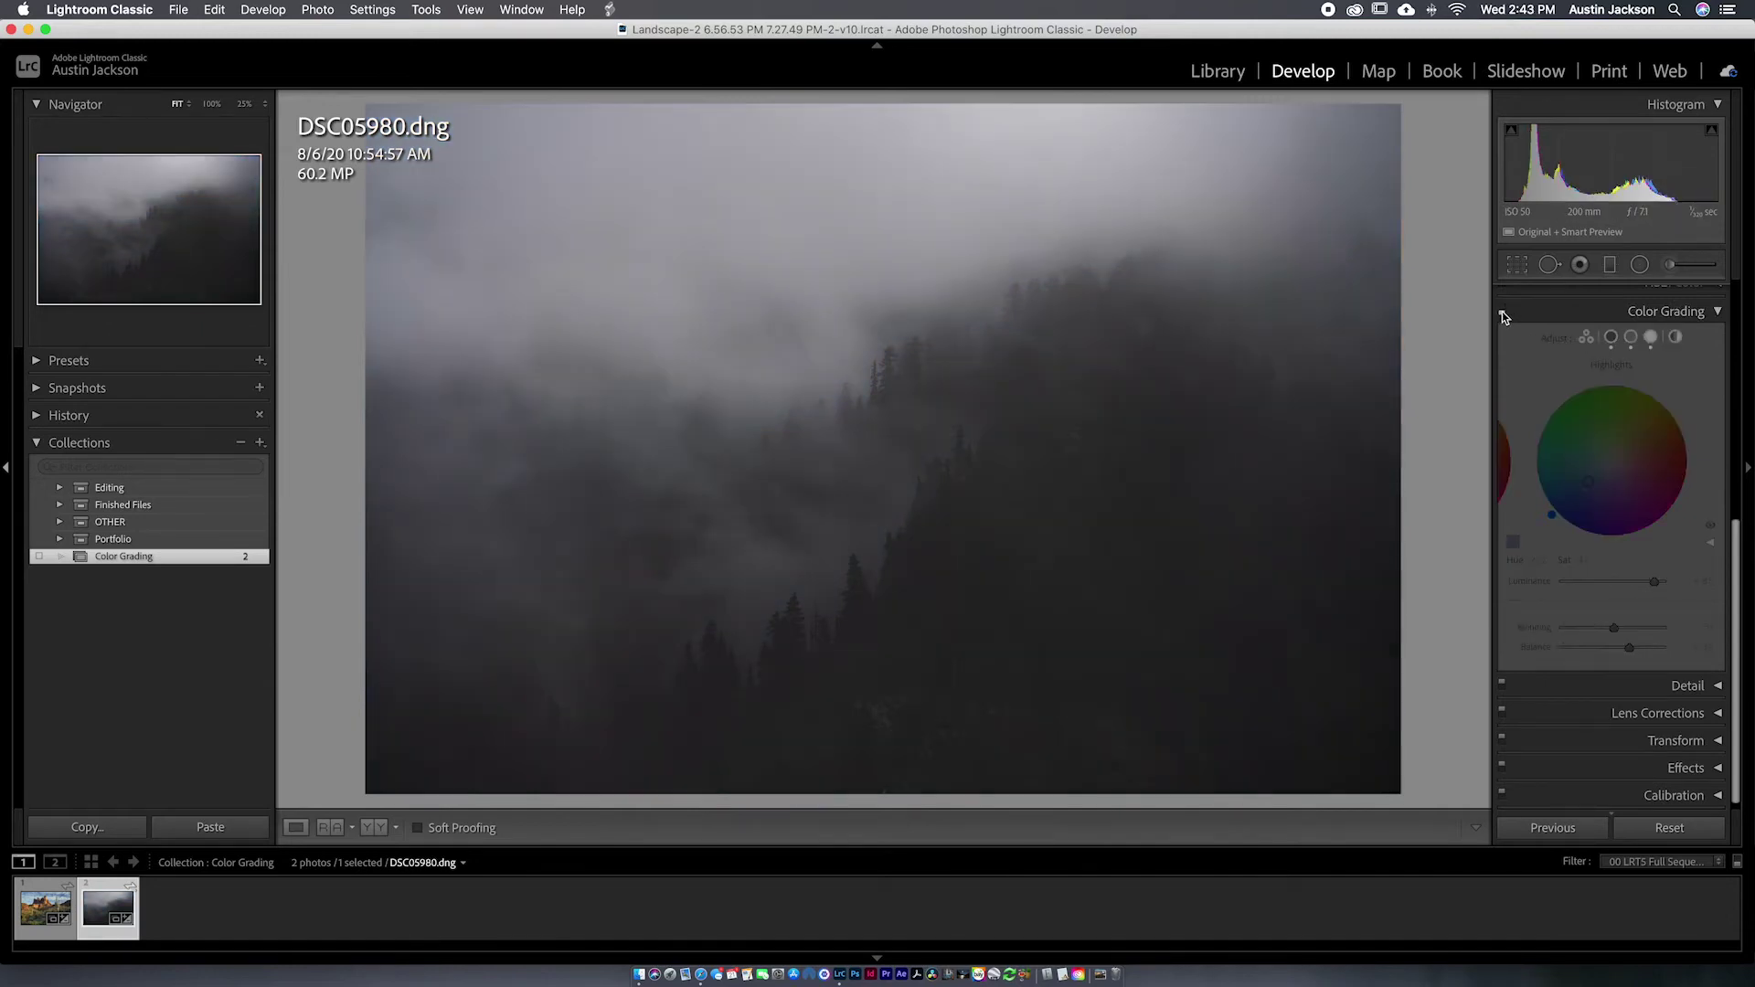
click(1501, 311)
click(1500, 310)
click(1500, 310)
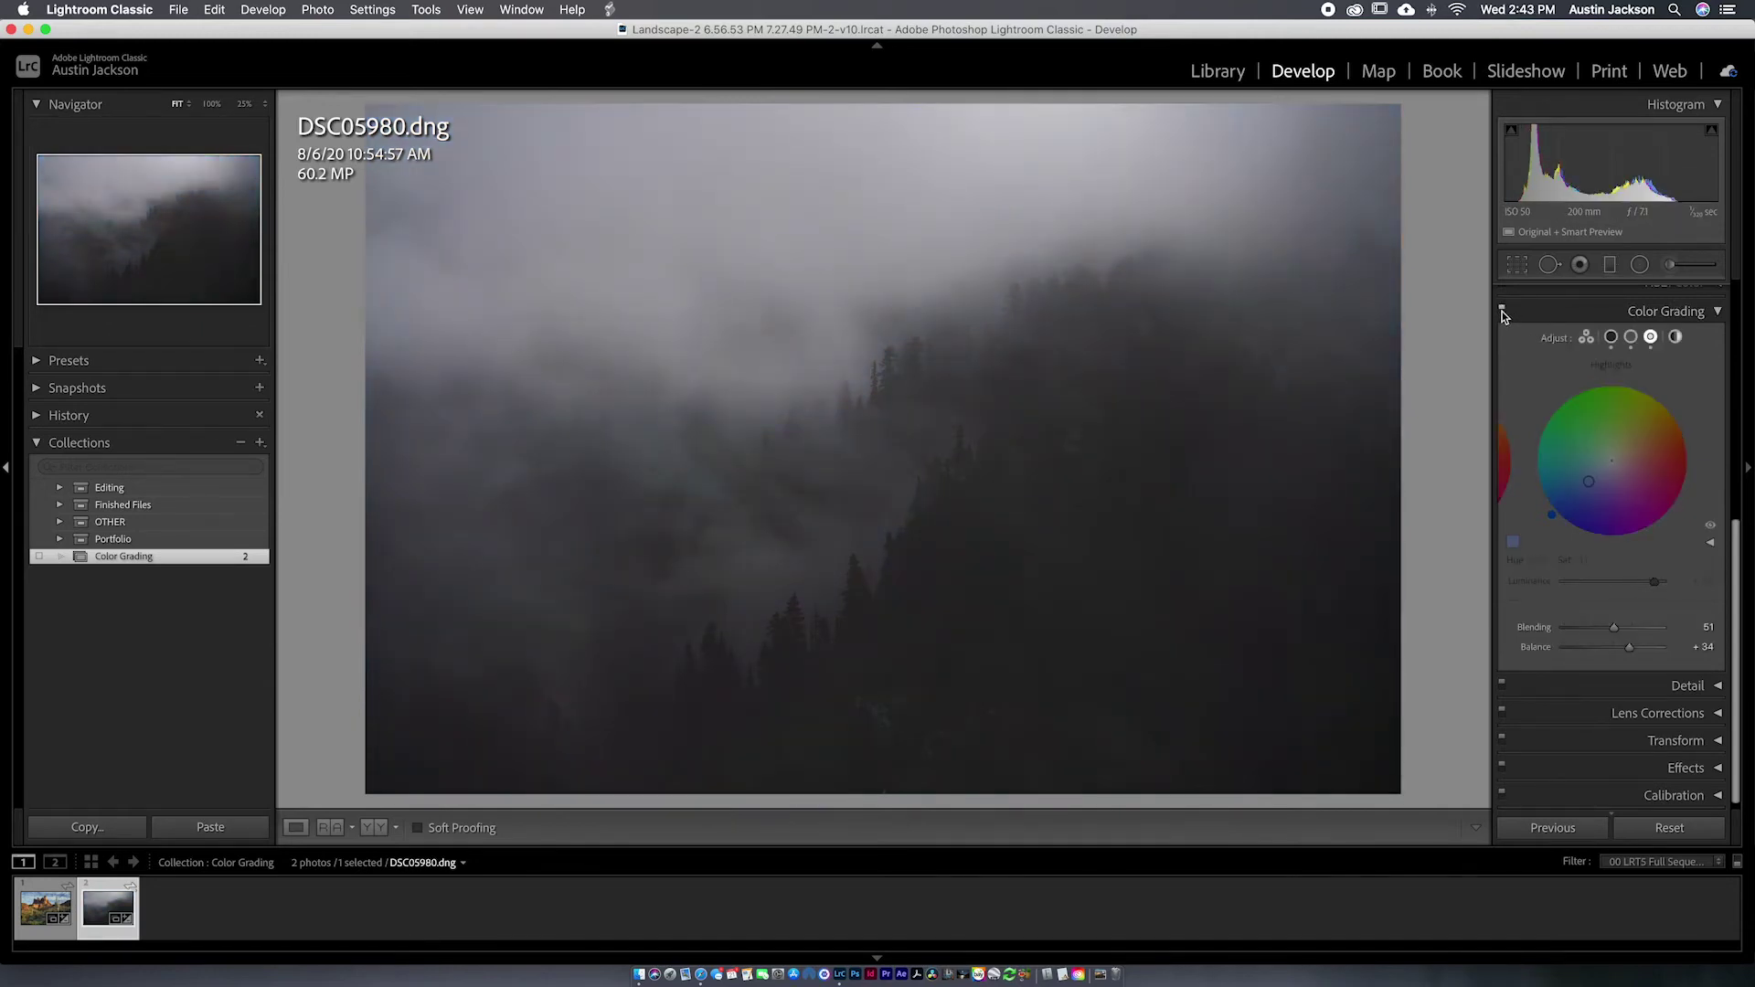
click(1500, 310)
click(1501, 311)
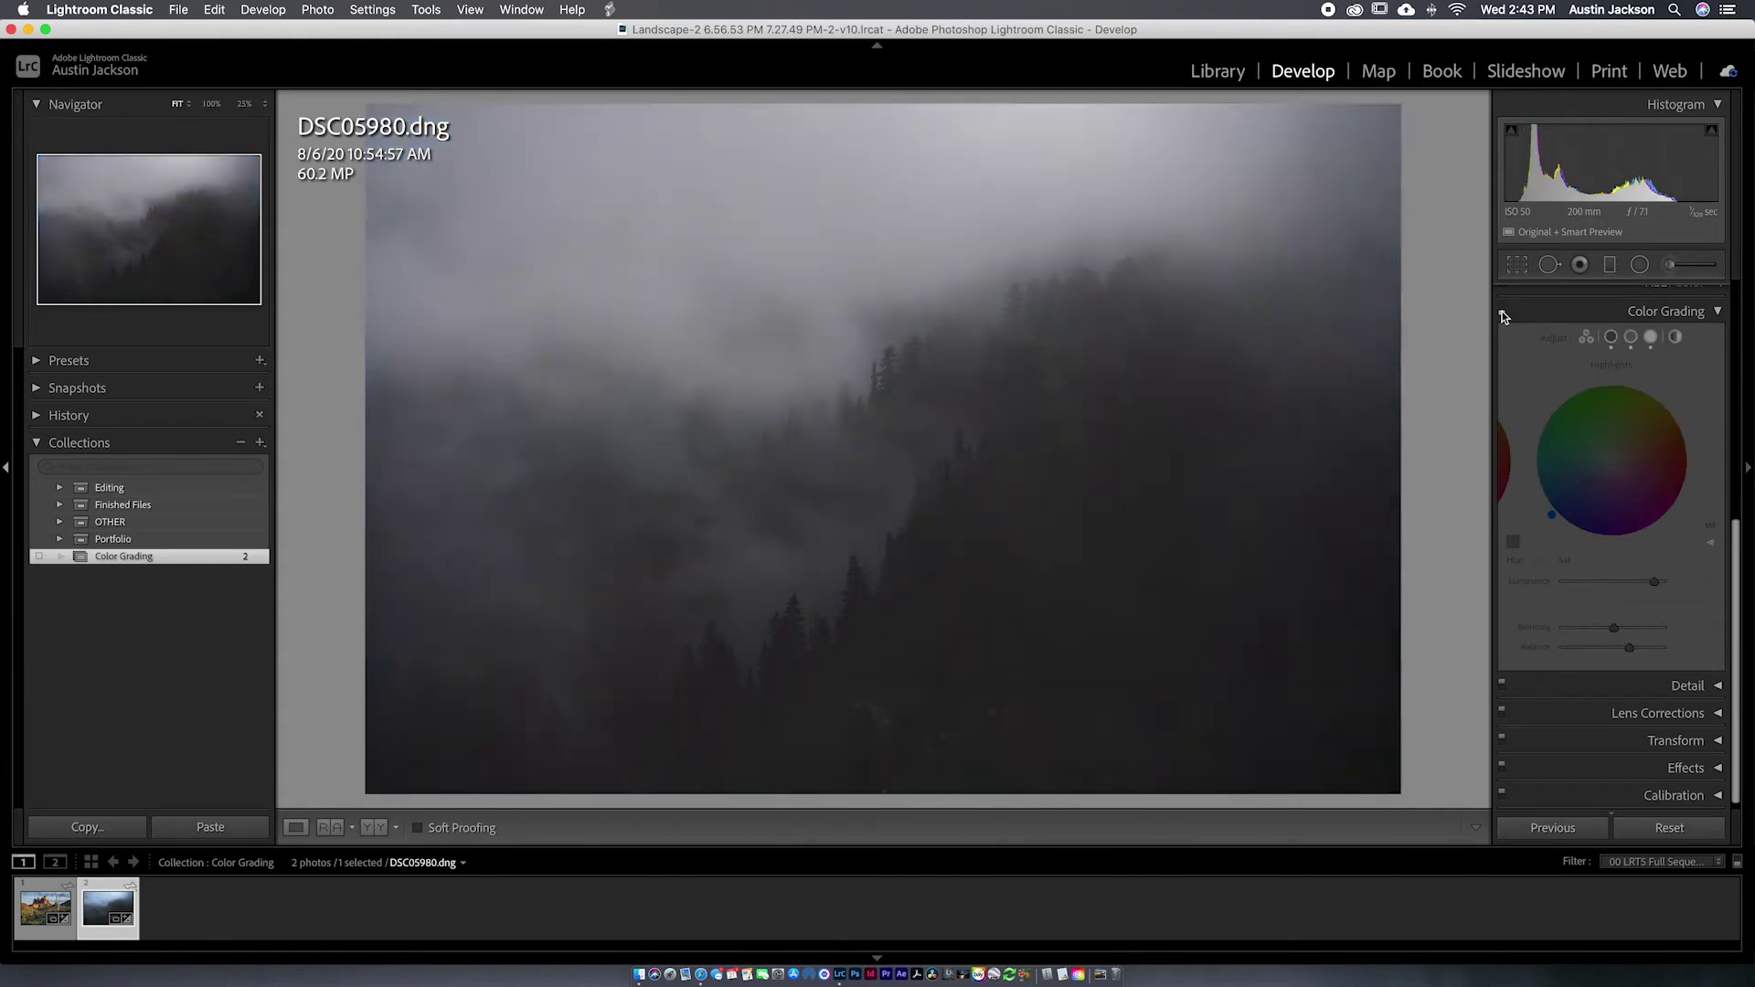
click(1501, 311)
click(1501, 311)
click(1501, 315)
click(1501, 314)
click(1502, 314)
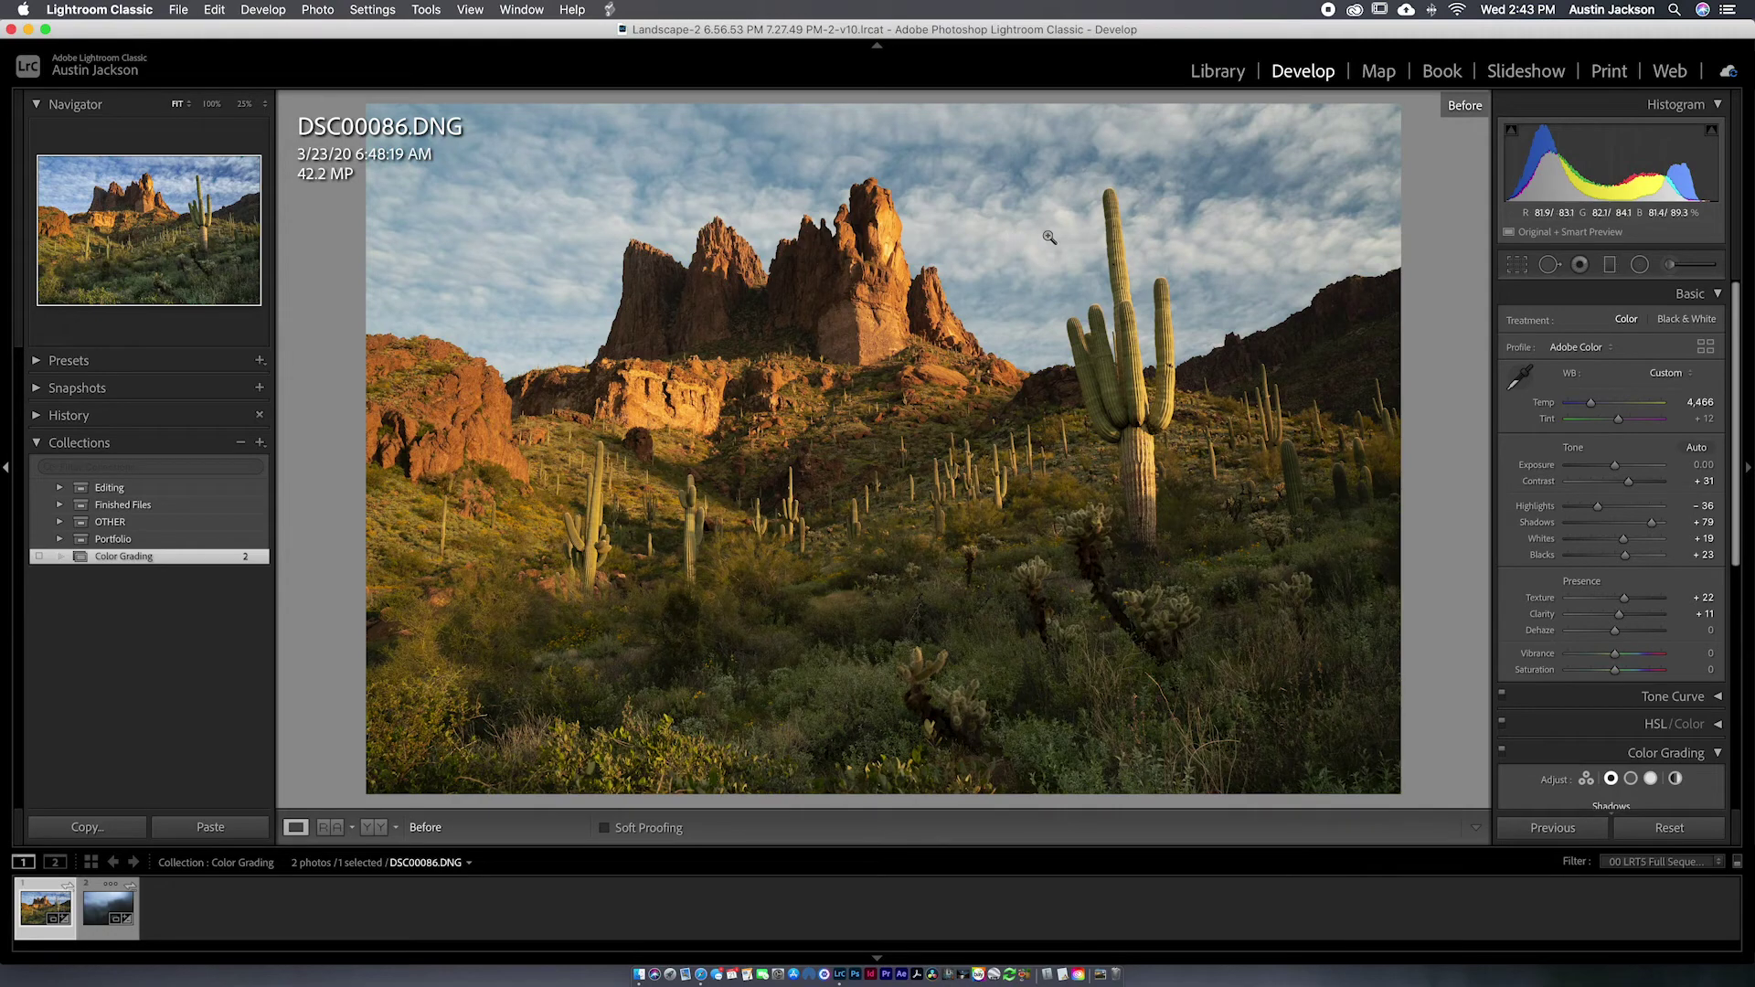
Compare the saguaro photo DSC00086.DNG's Before and After views, ending on the edited version
scroll(1645, 444, down, 3)
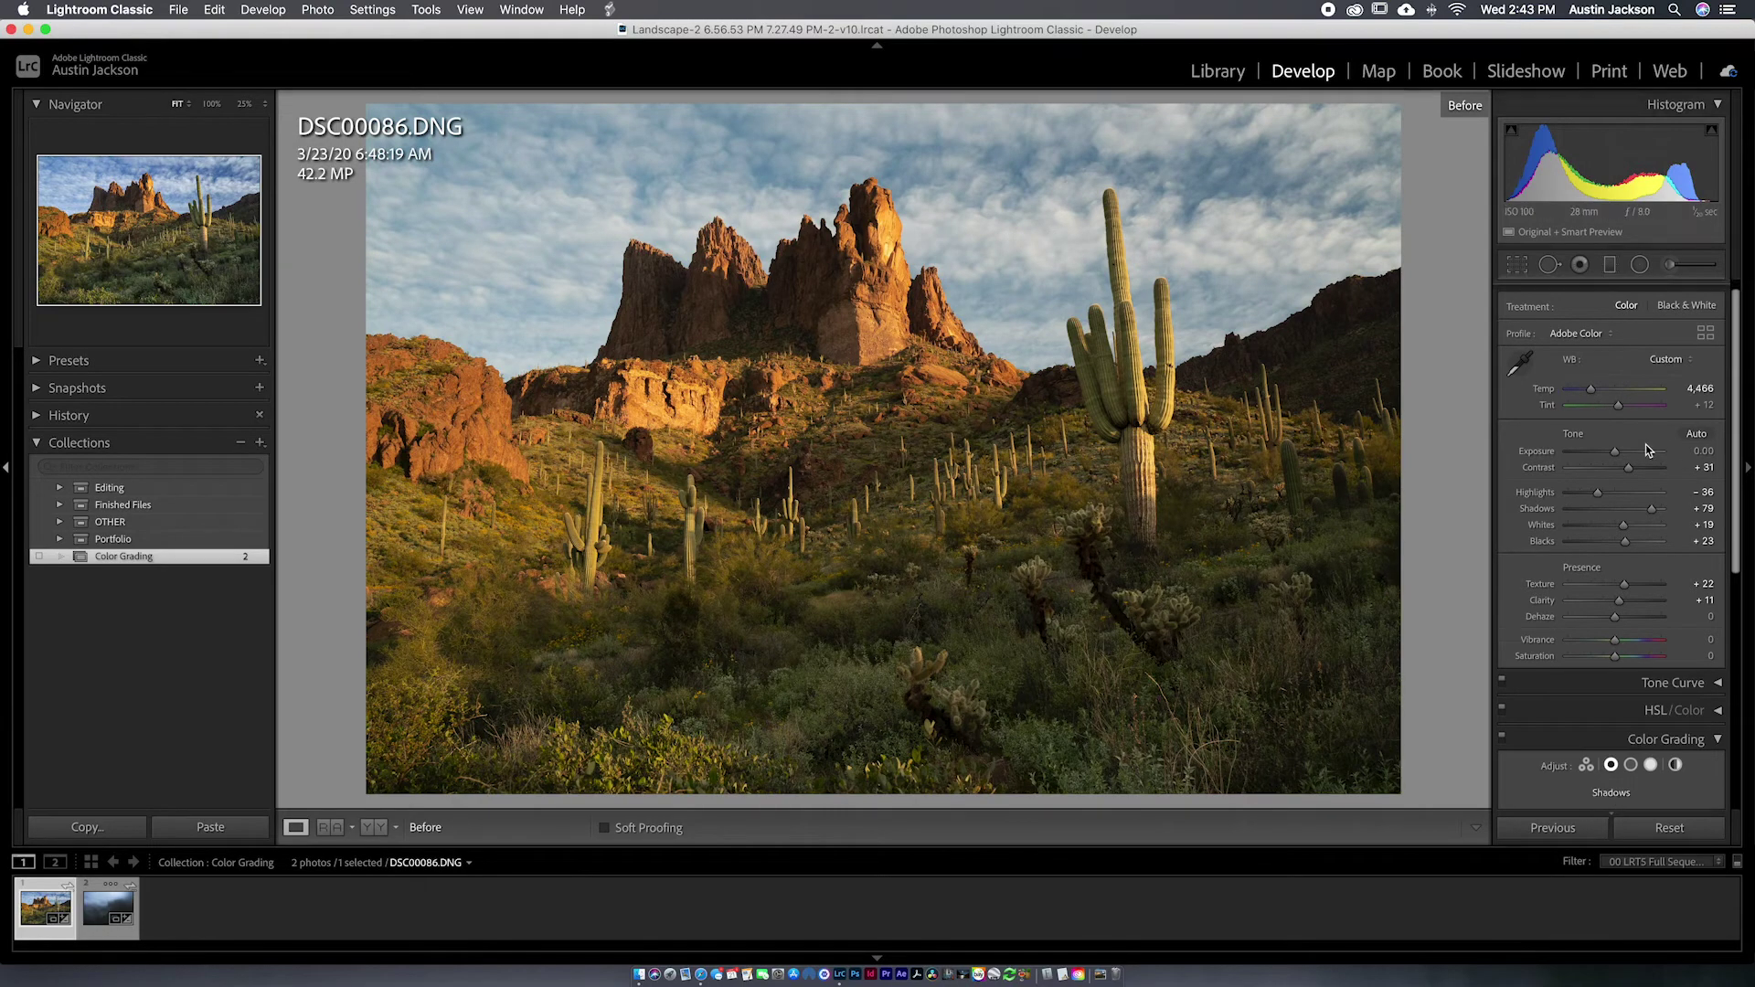
key(backslash)
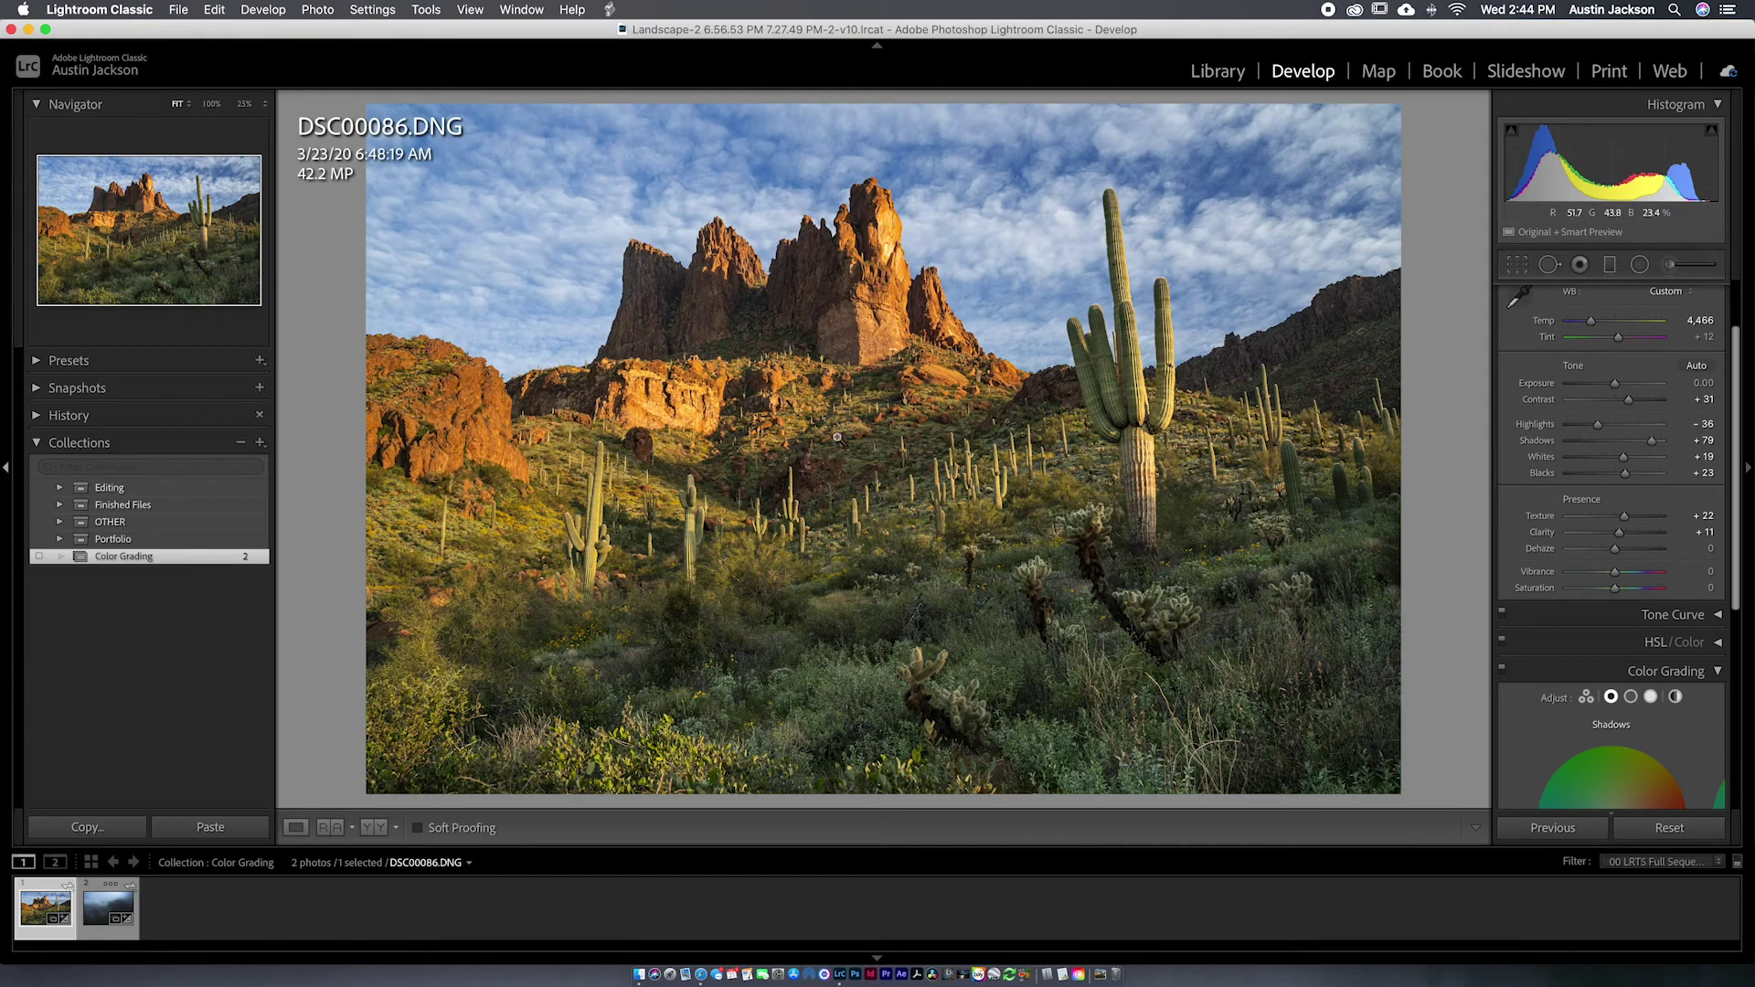
key(backslash)
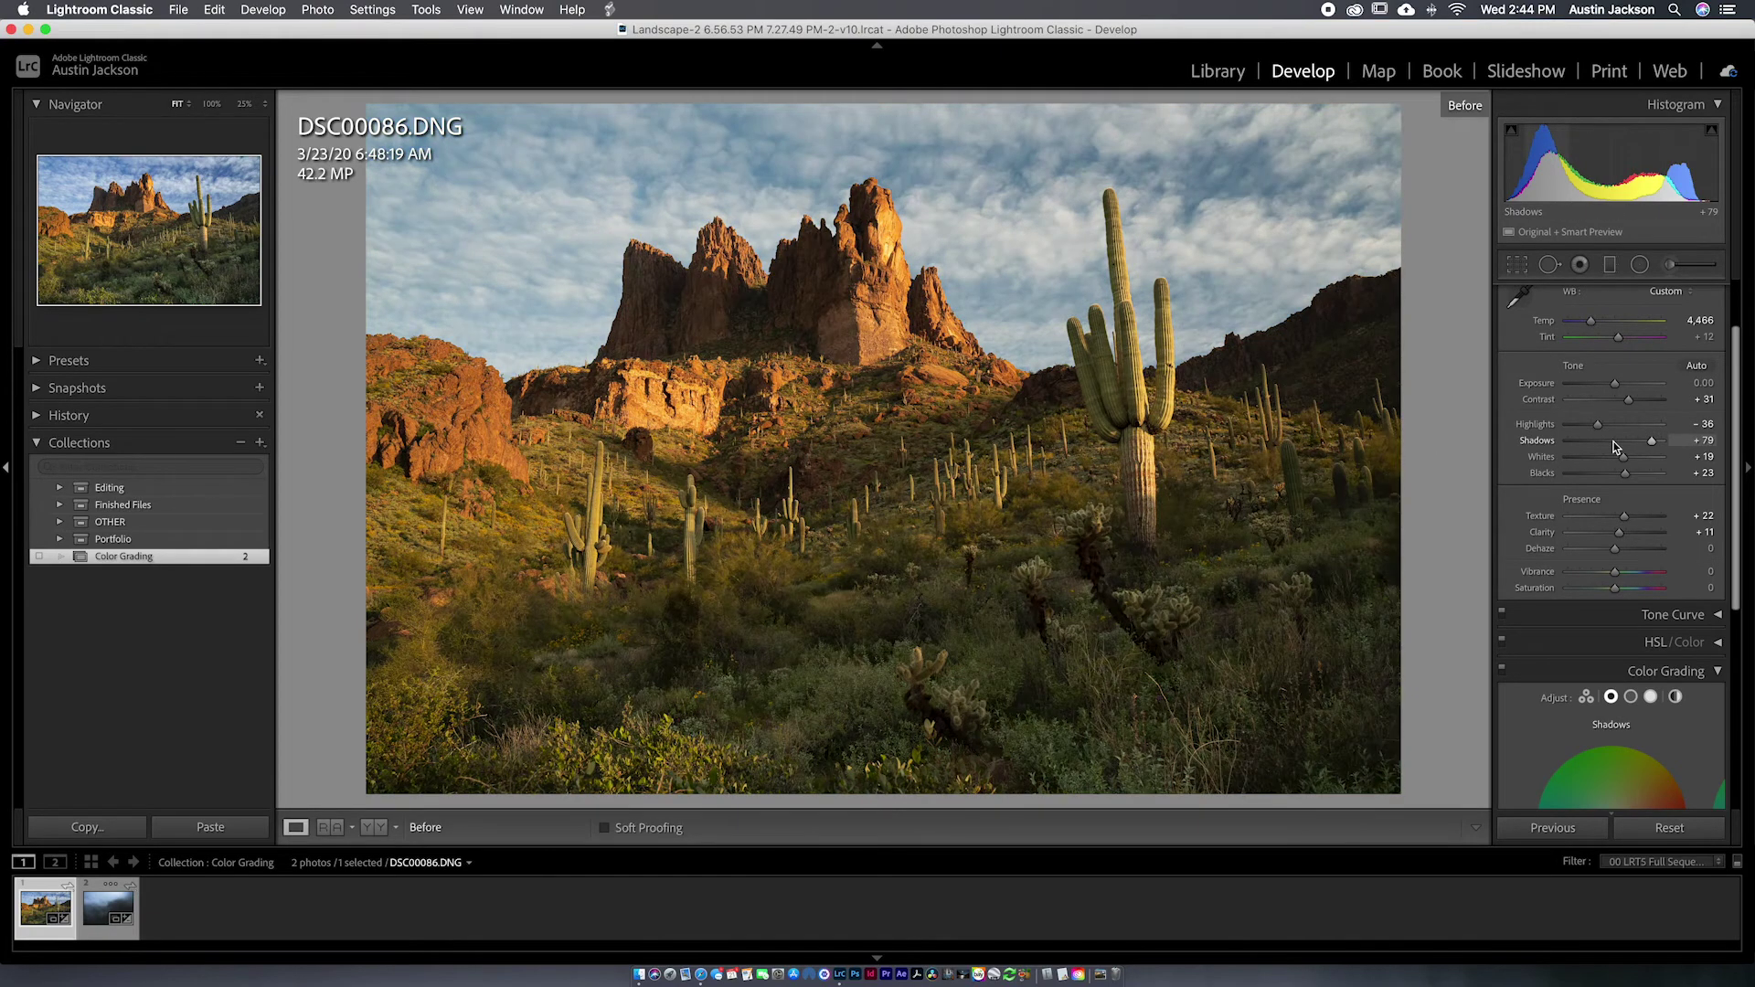
key(backslash)
scroll(1660, 652, down, 5)
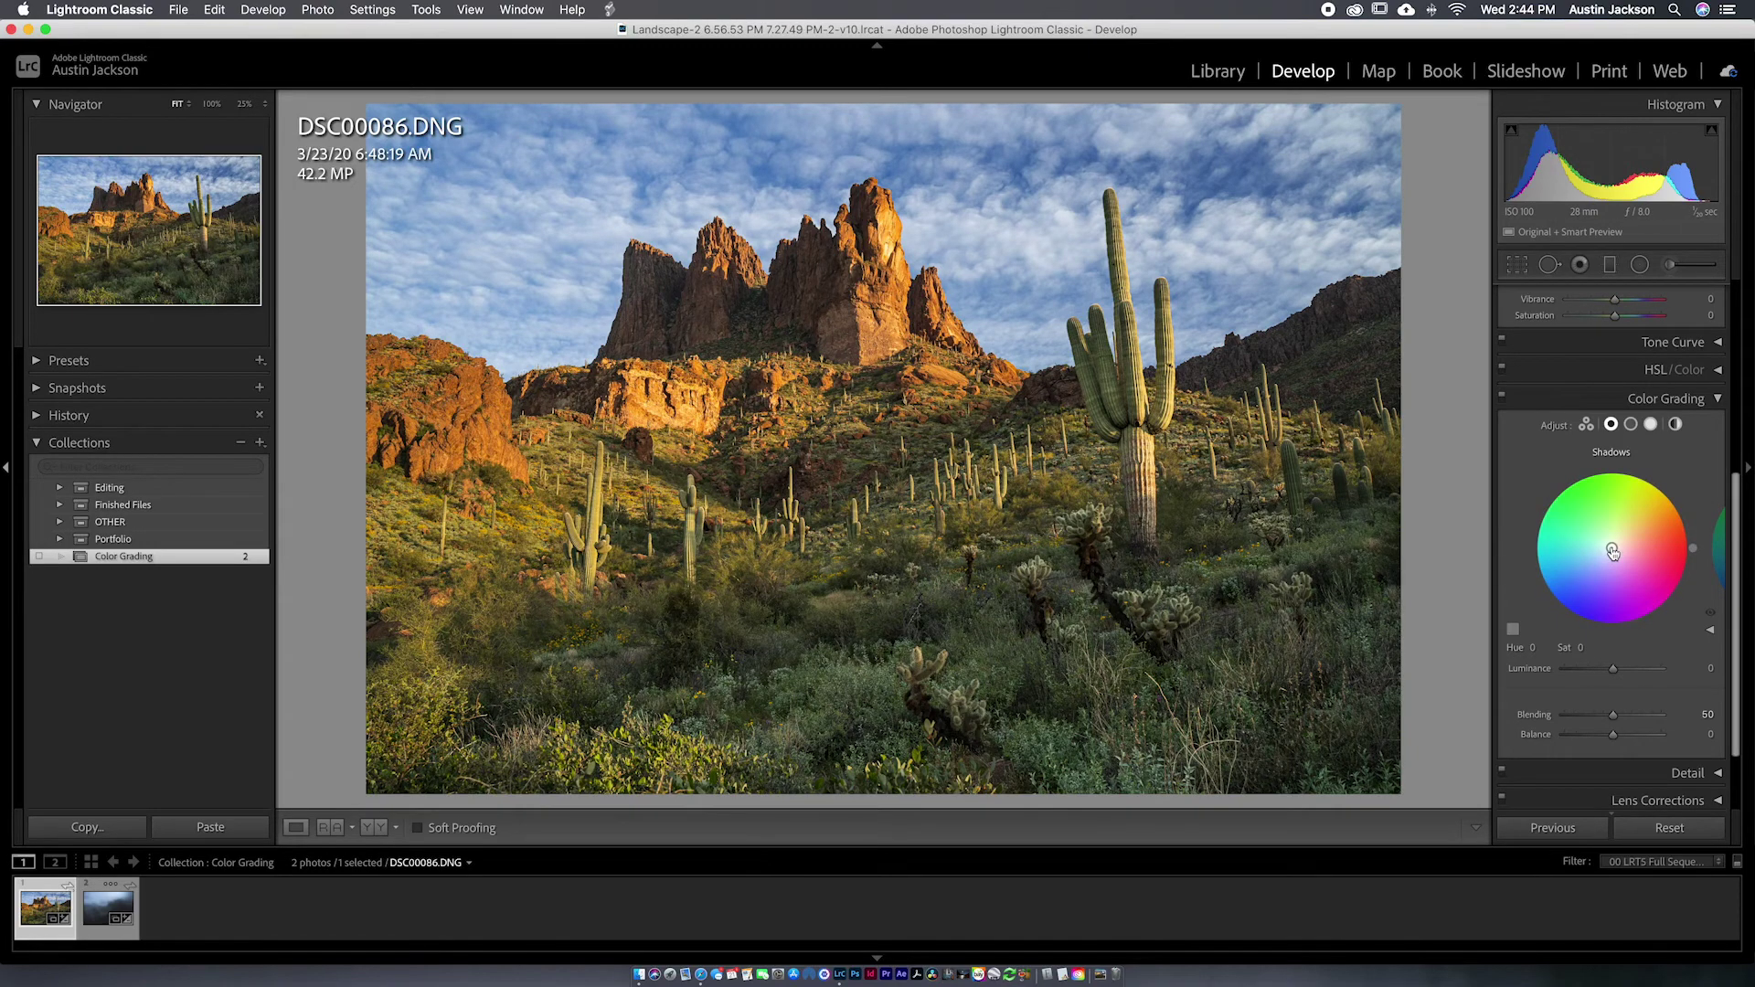
Tint the saguaro photo's shadows blue at Hue 236, easing Saturation to 16
drag(1612, 551, 1598, 556)
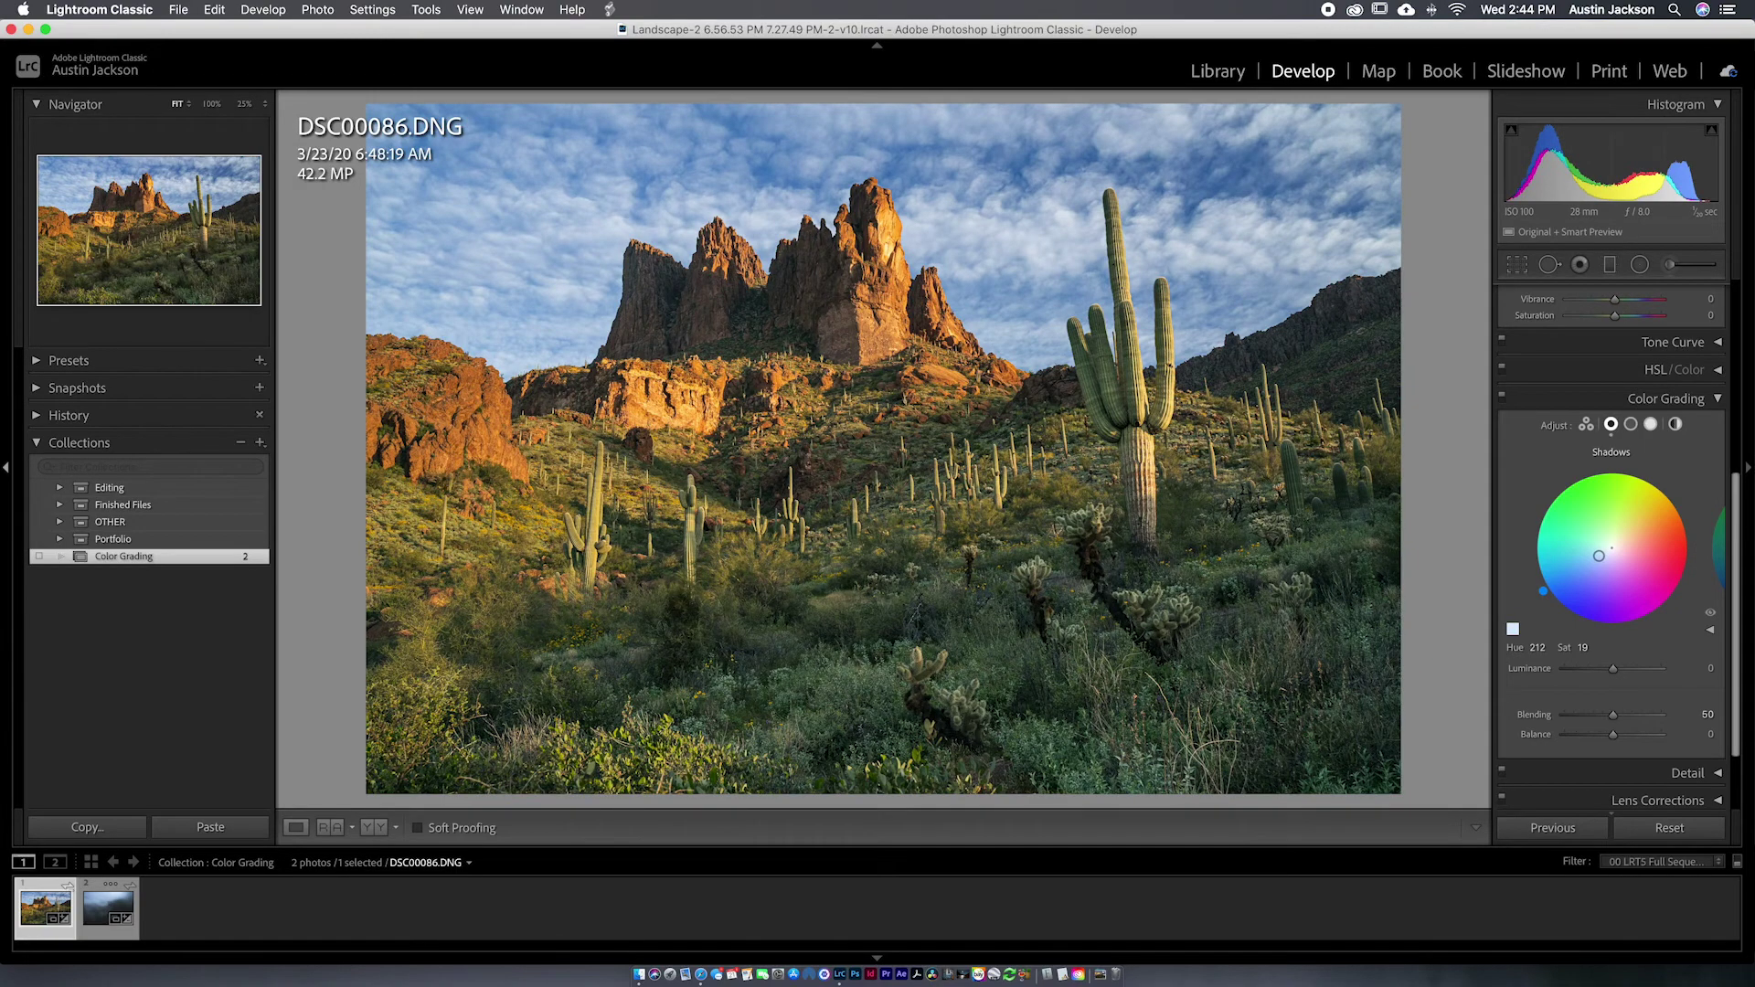
drag(1598, 555, 1604, 558)
click(1503, 397)
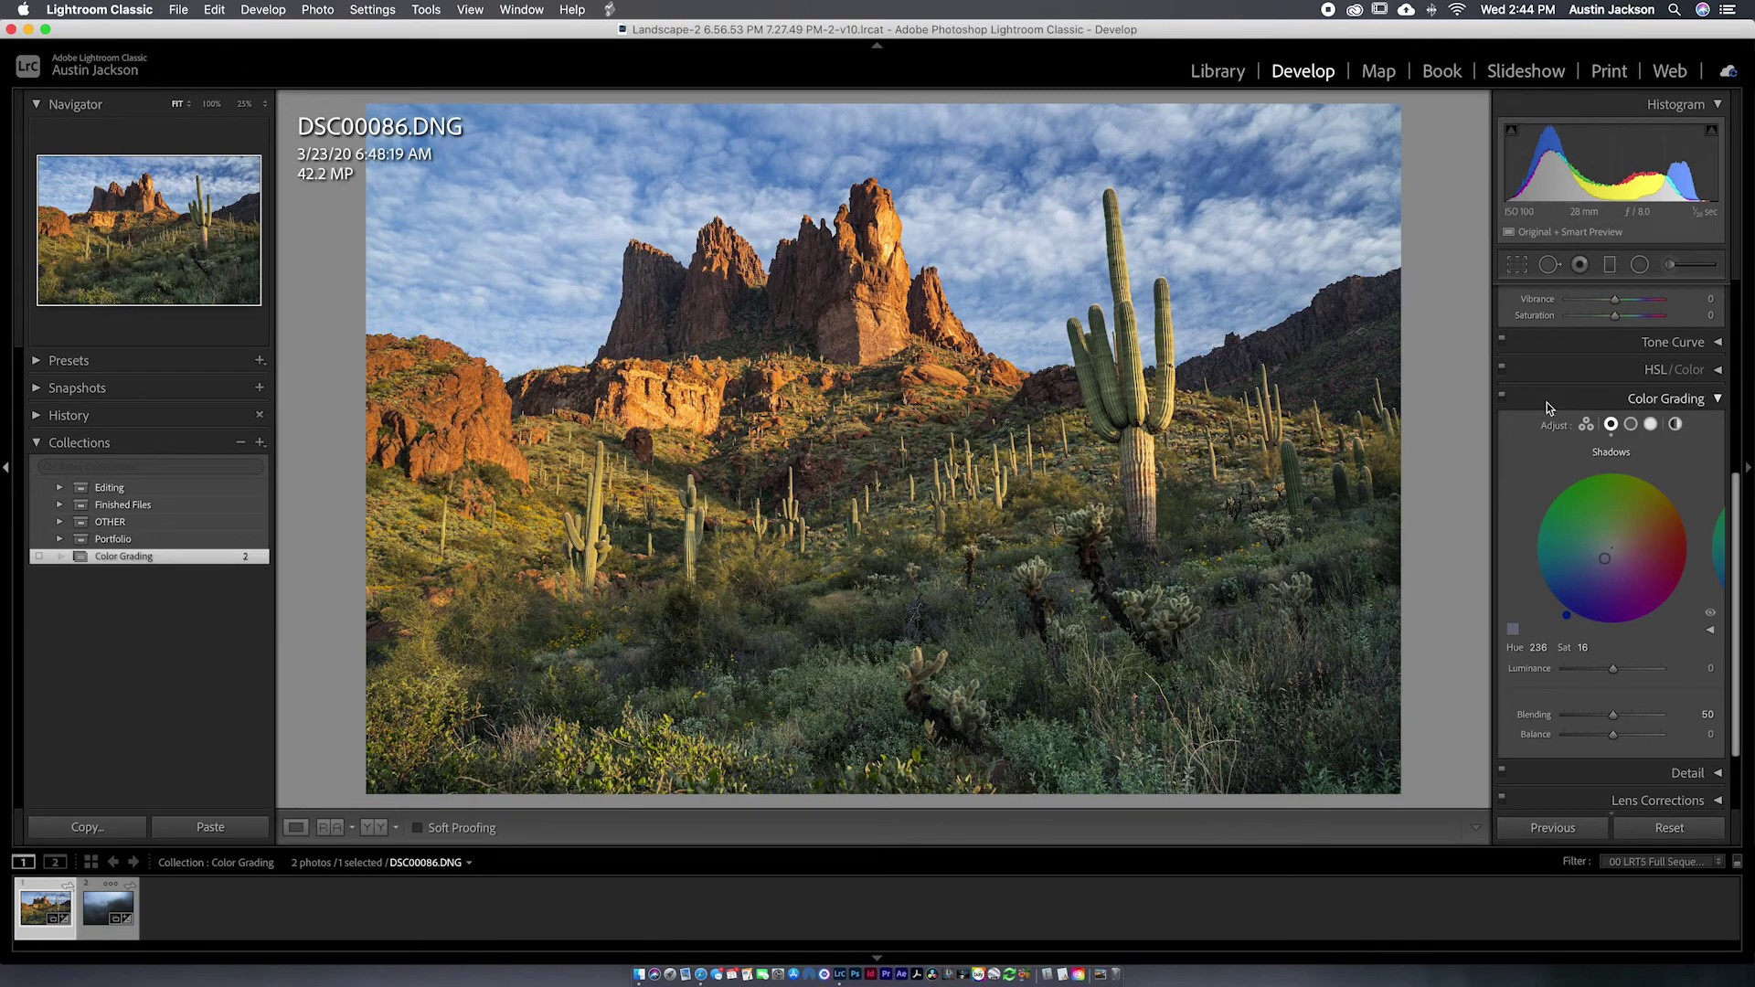
click(1503, 400)
click(1502, 399)
click(1503, 399)
click(1503, 399)
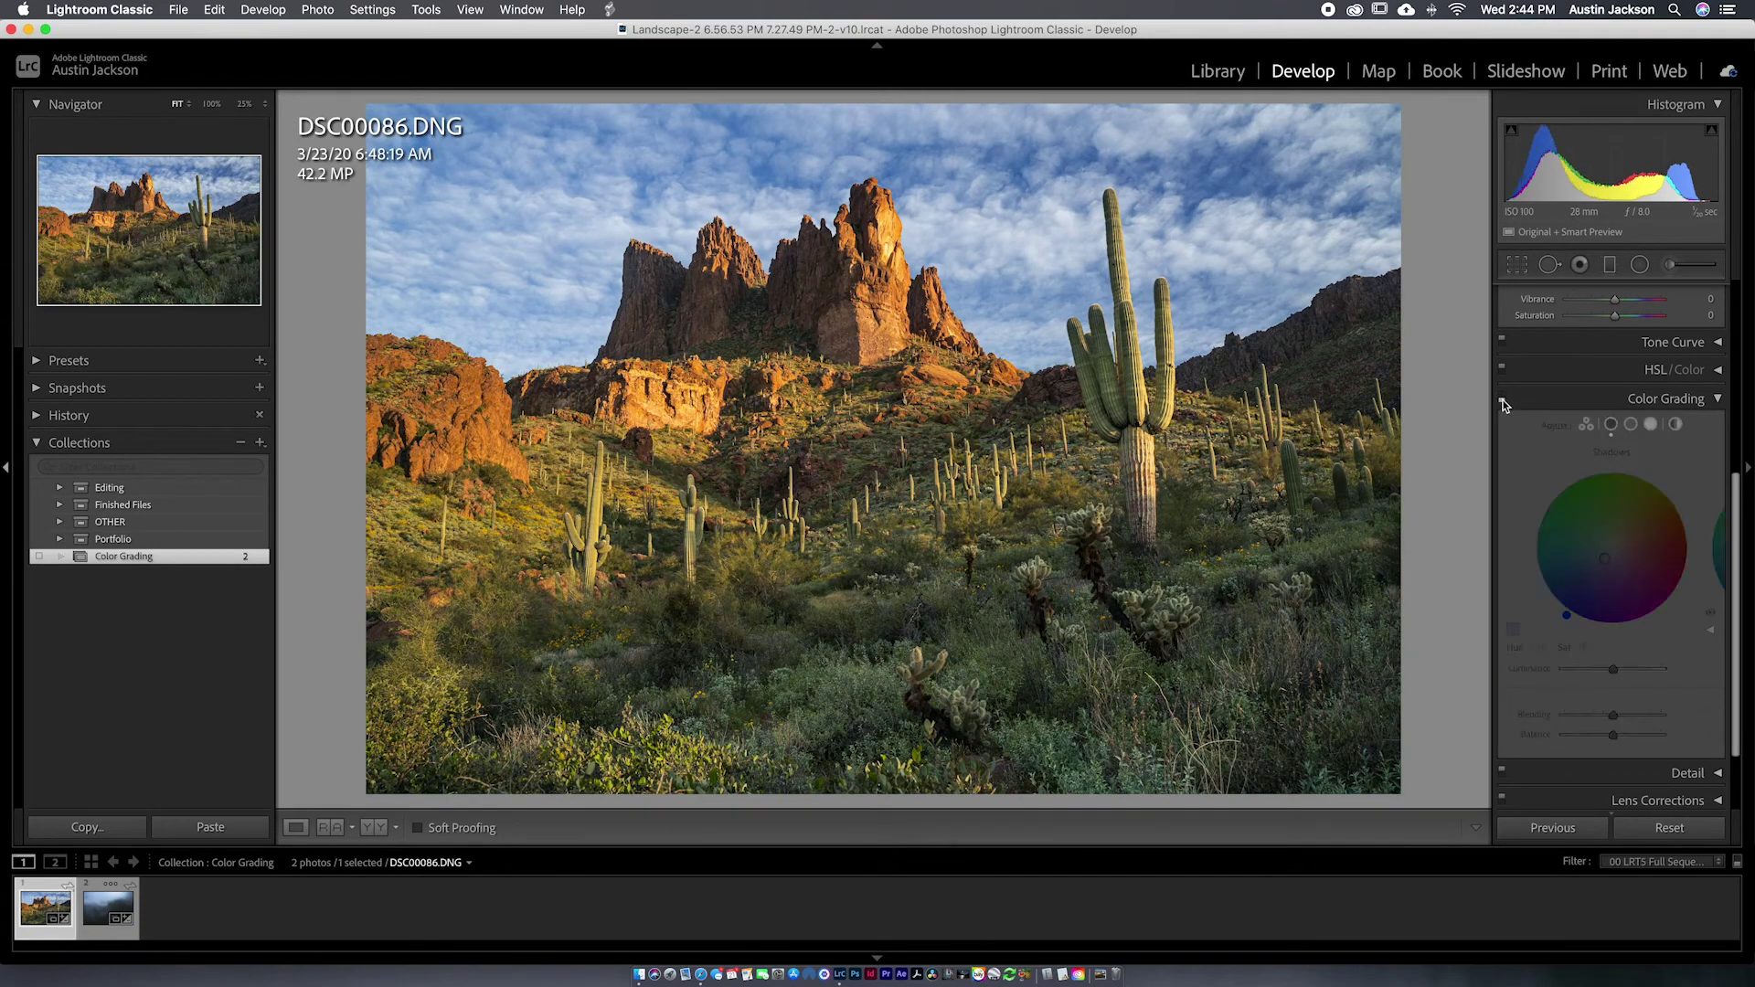
click(1503, 399)
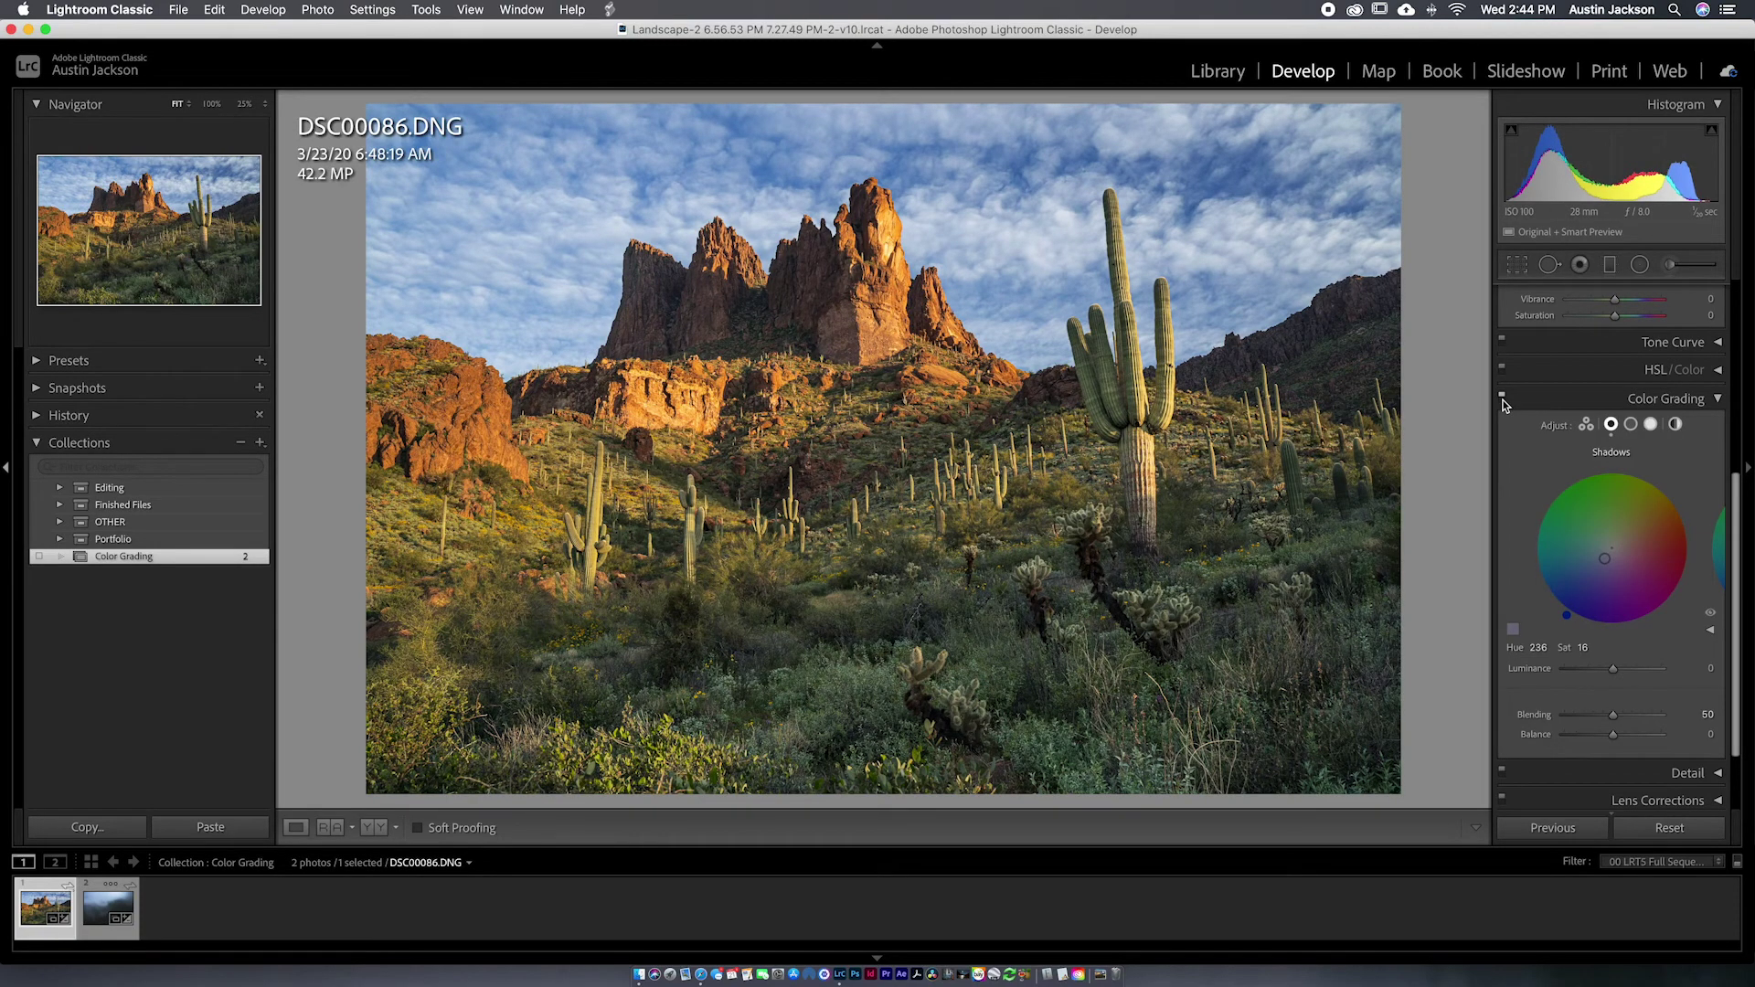
drag(1587, 649, 1587, 647)
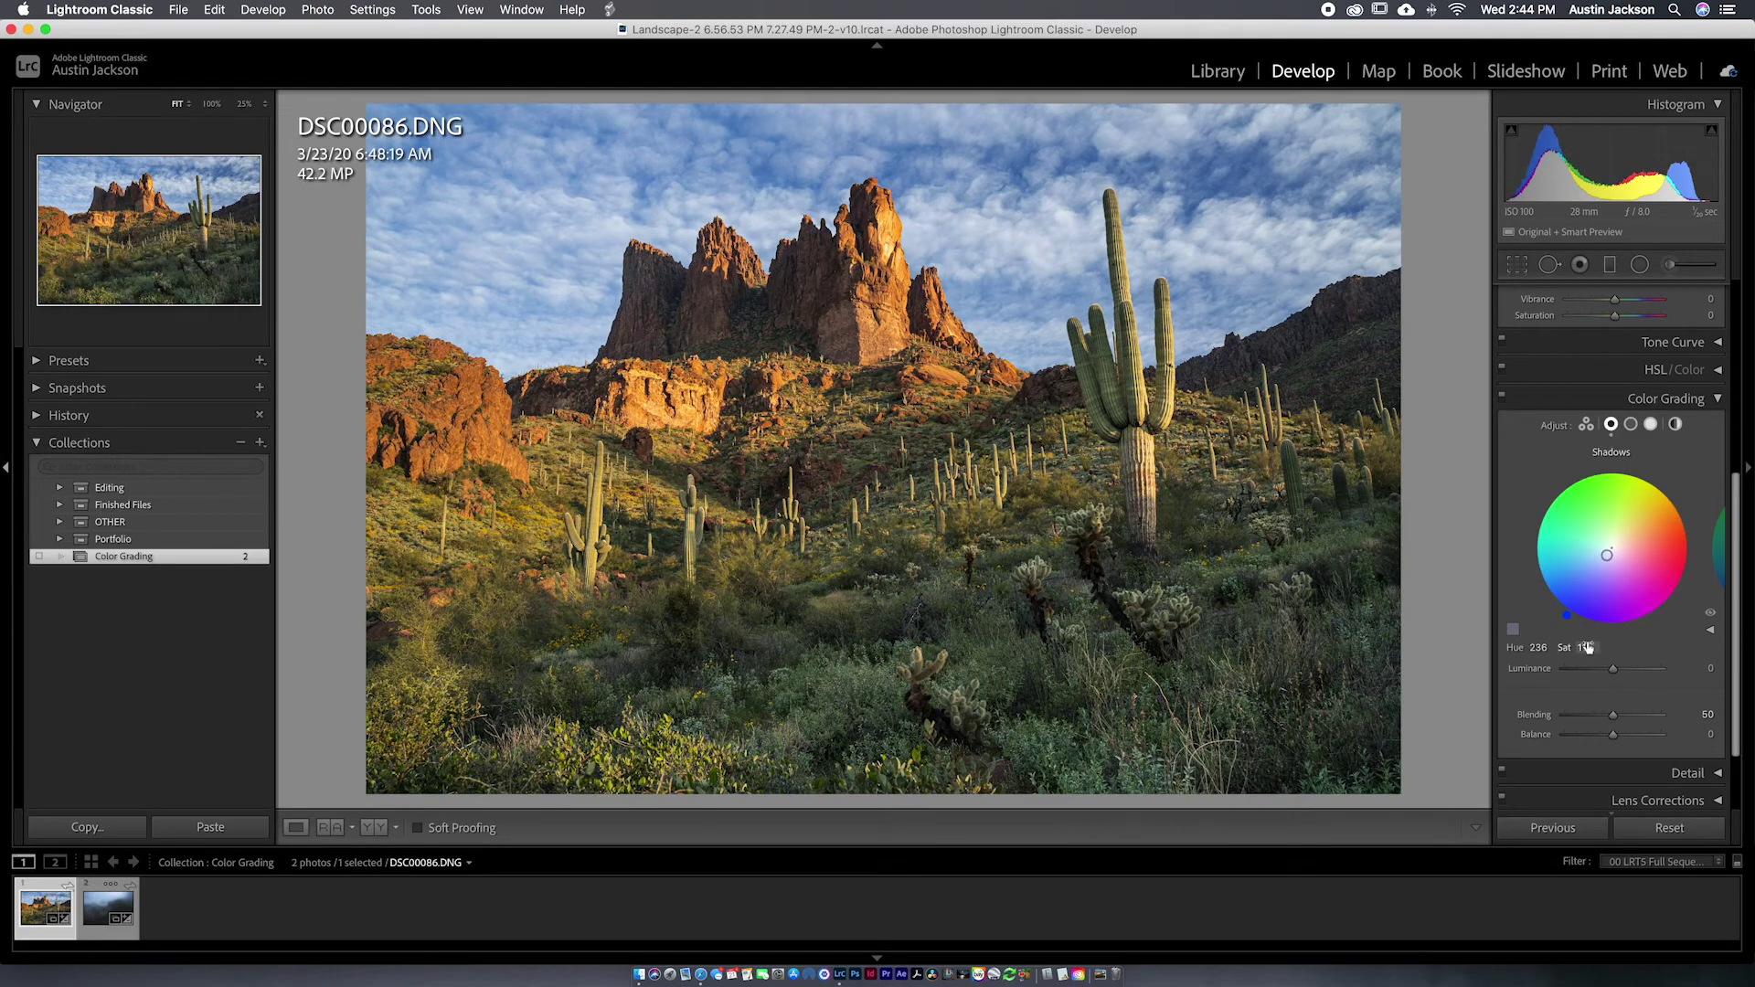
click(1649, 425)
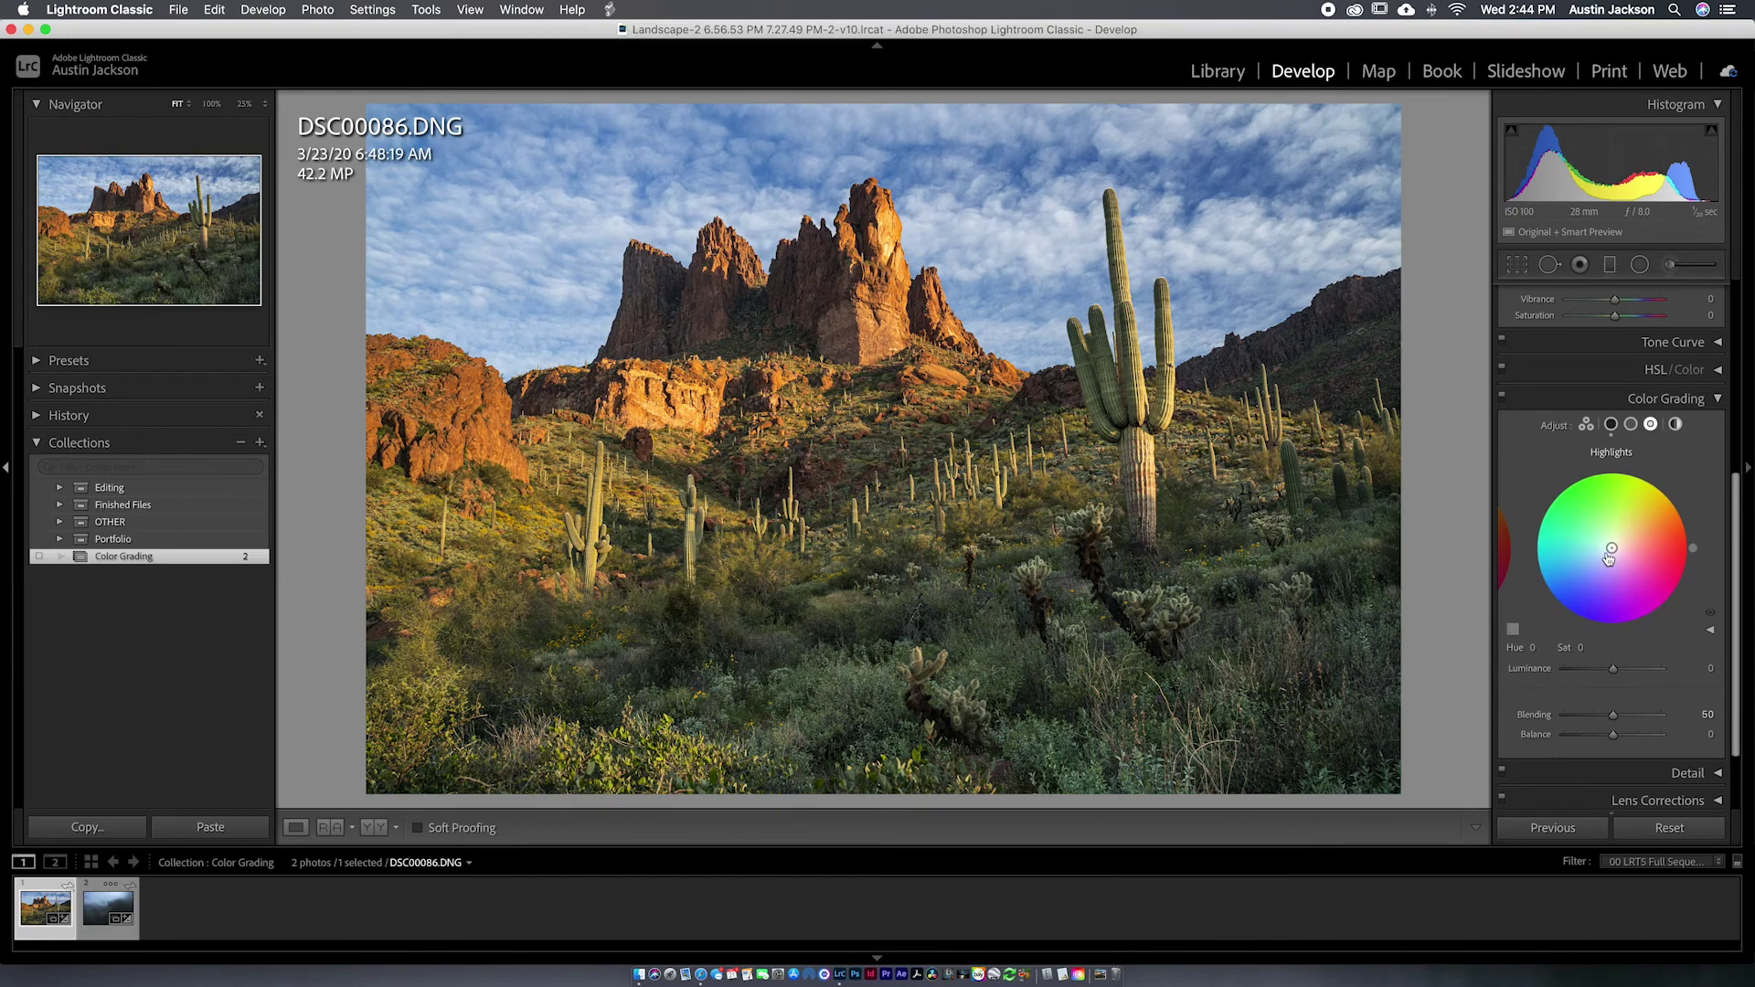
Grade the highlights golden at Hue 42, Sat 50, Balance -35, Blending 60, Luminance +65, comparing before/after
drag(1610, 552, 1639, 523)
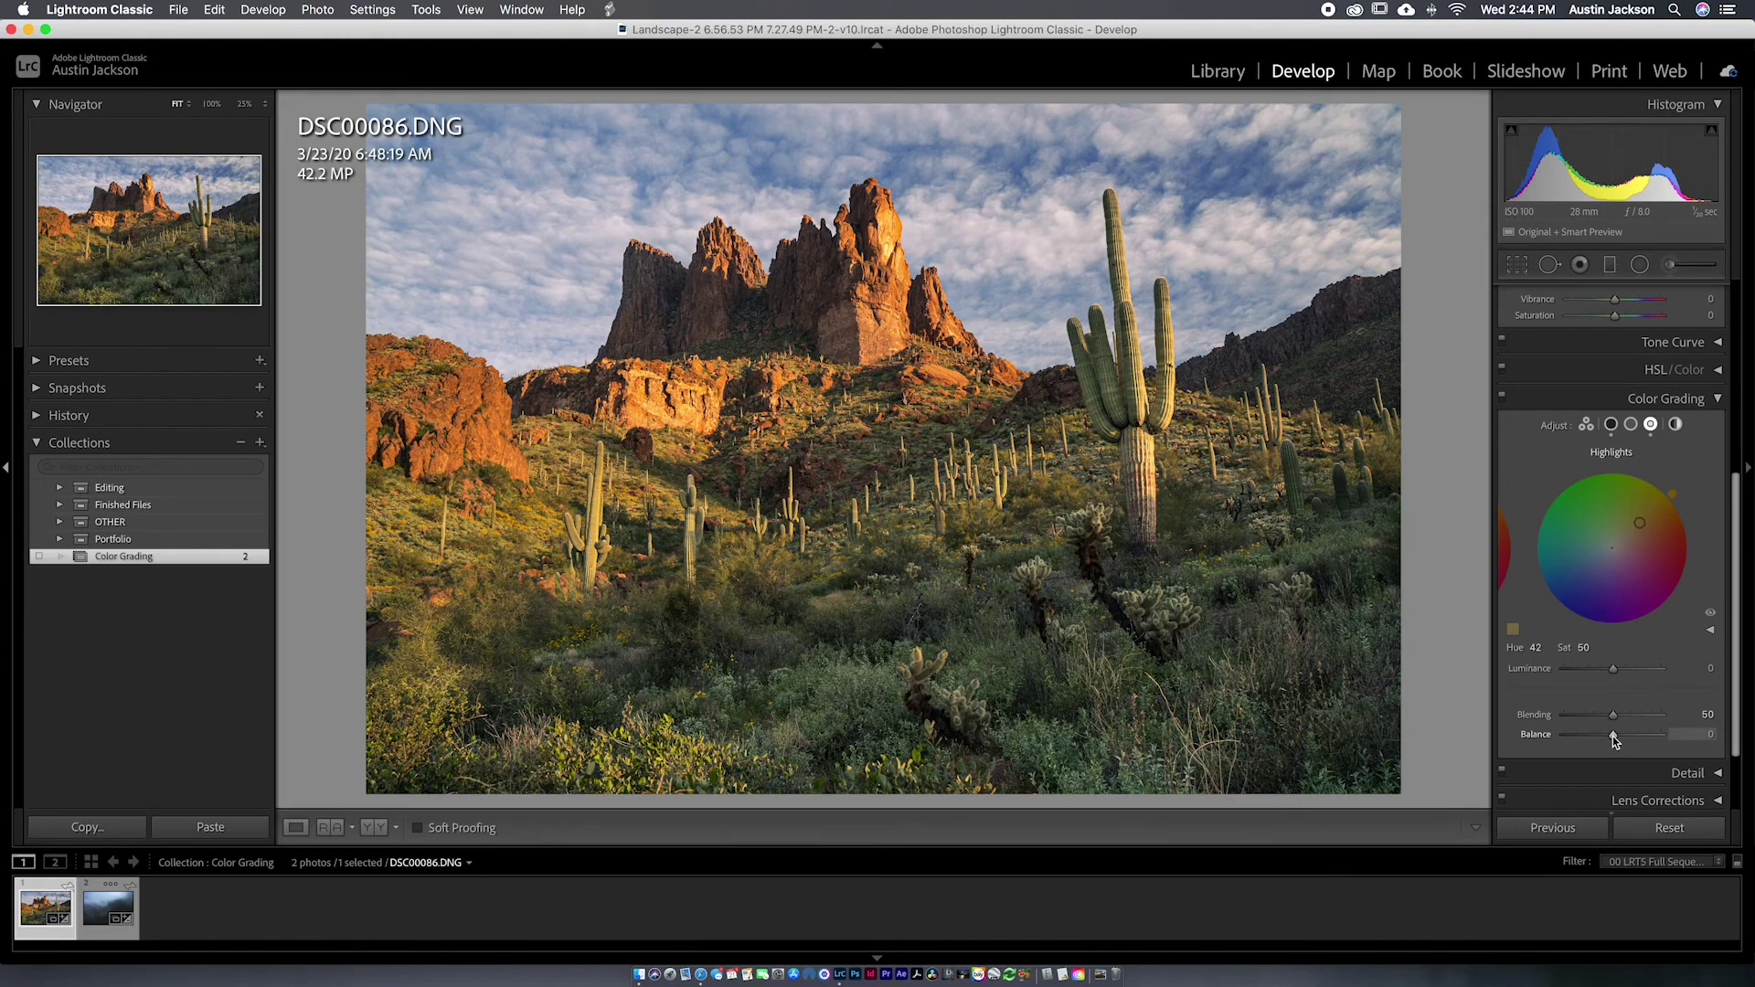
mouse_move(1614, 741)
mouse_down()
mouse_move(1548, 744)
mouse_move(1597, 737)
mouse_up()
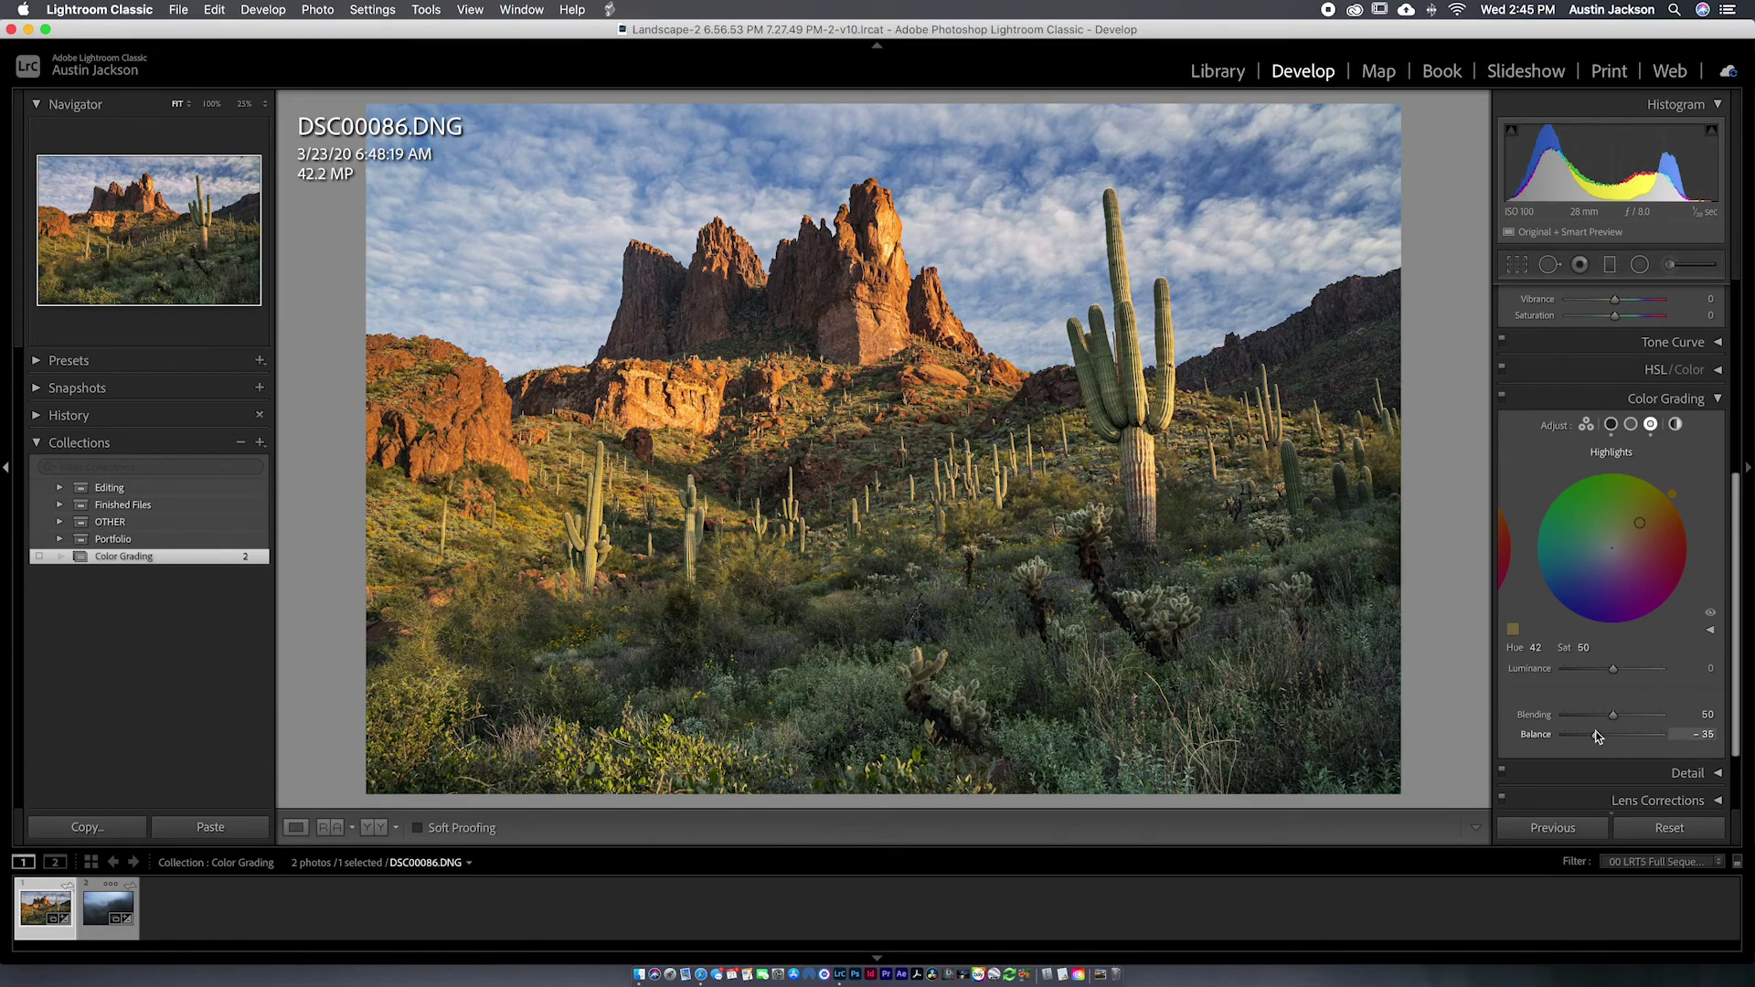
click(1500, 399)
click(1501, 400)
click(1500, 400)
click(1501, 399)
click(1501, 399)
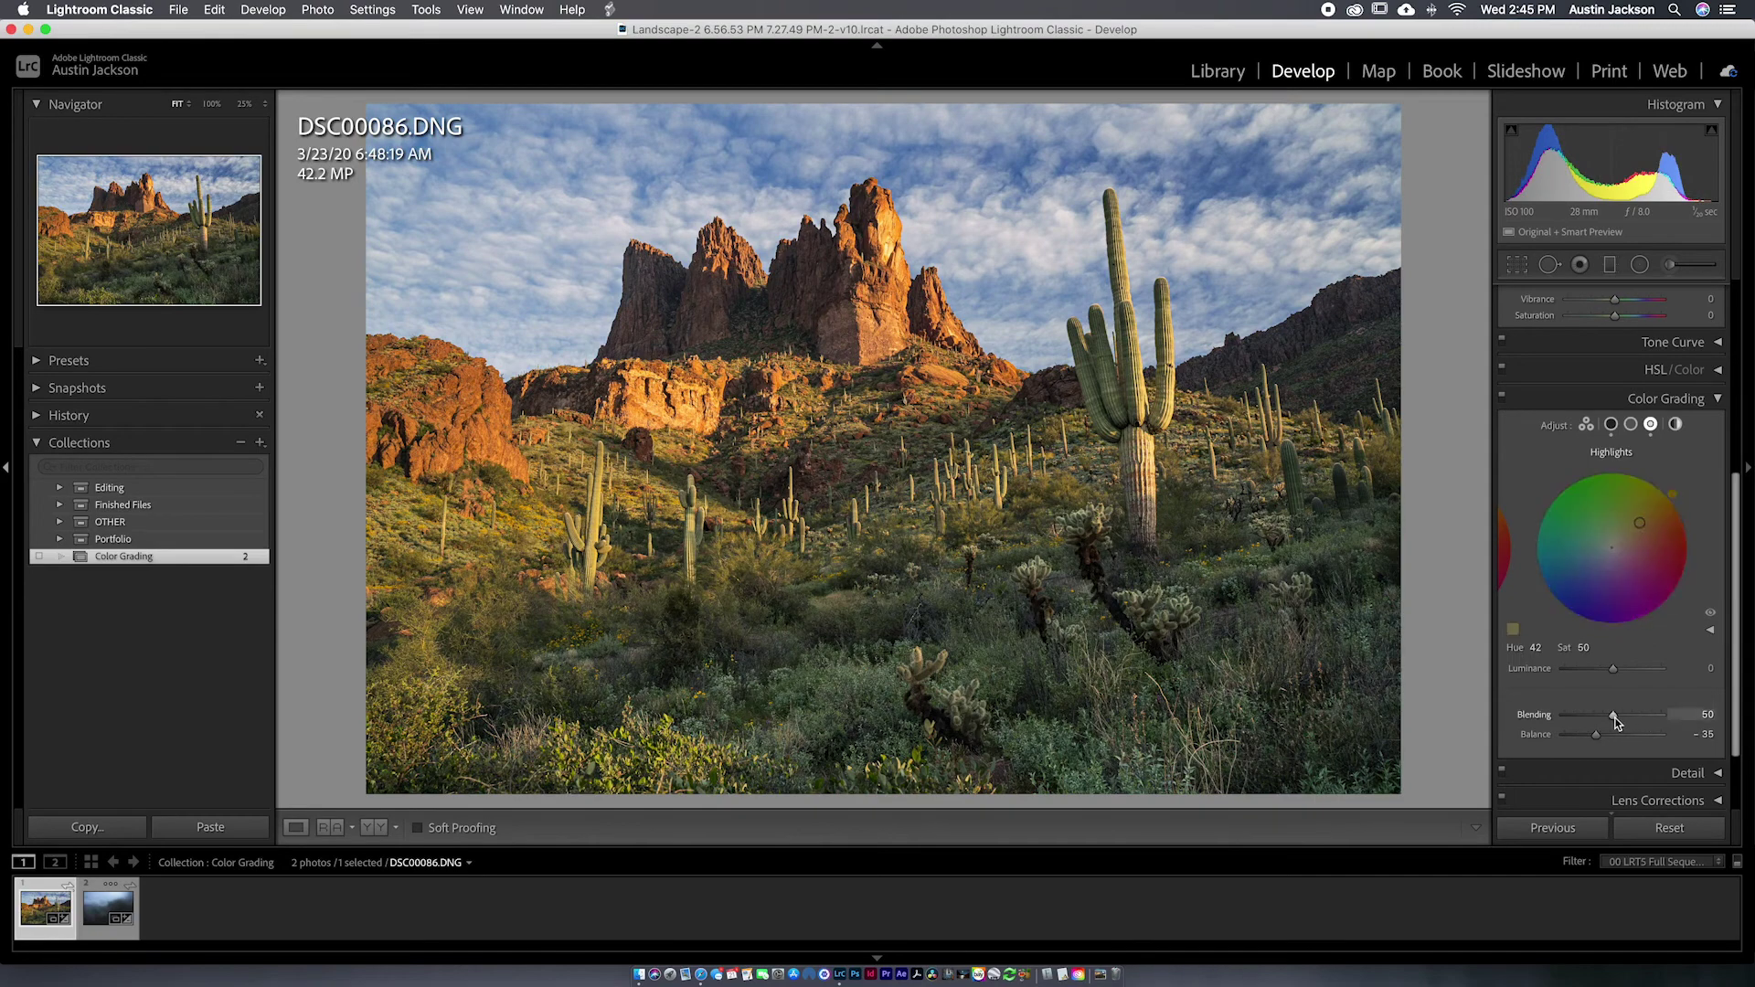
mouse_move(1614, 719)
mouse_down()
mouse_move(1654, 721)
mouse_move(1625, 722)
mouse_up()
drag(1613, 669, 1645, 674)
Darken shadows slightly, tint midtones Hue 34, Sat 11, Luminance -23, then turn grading off to compare
click(1612, 425)
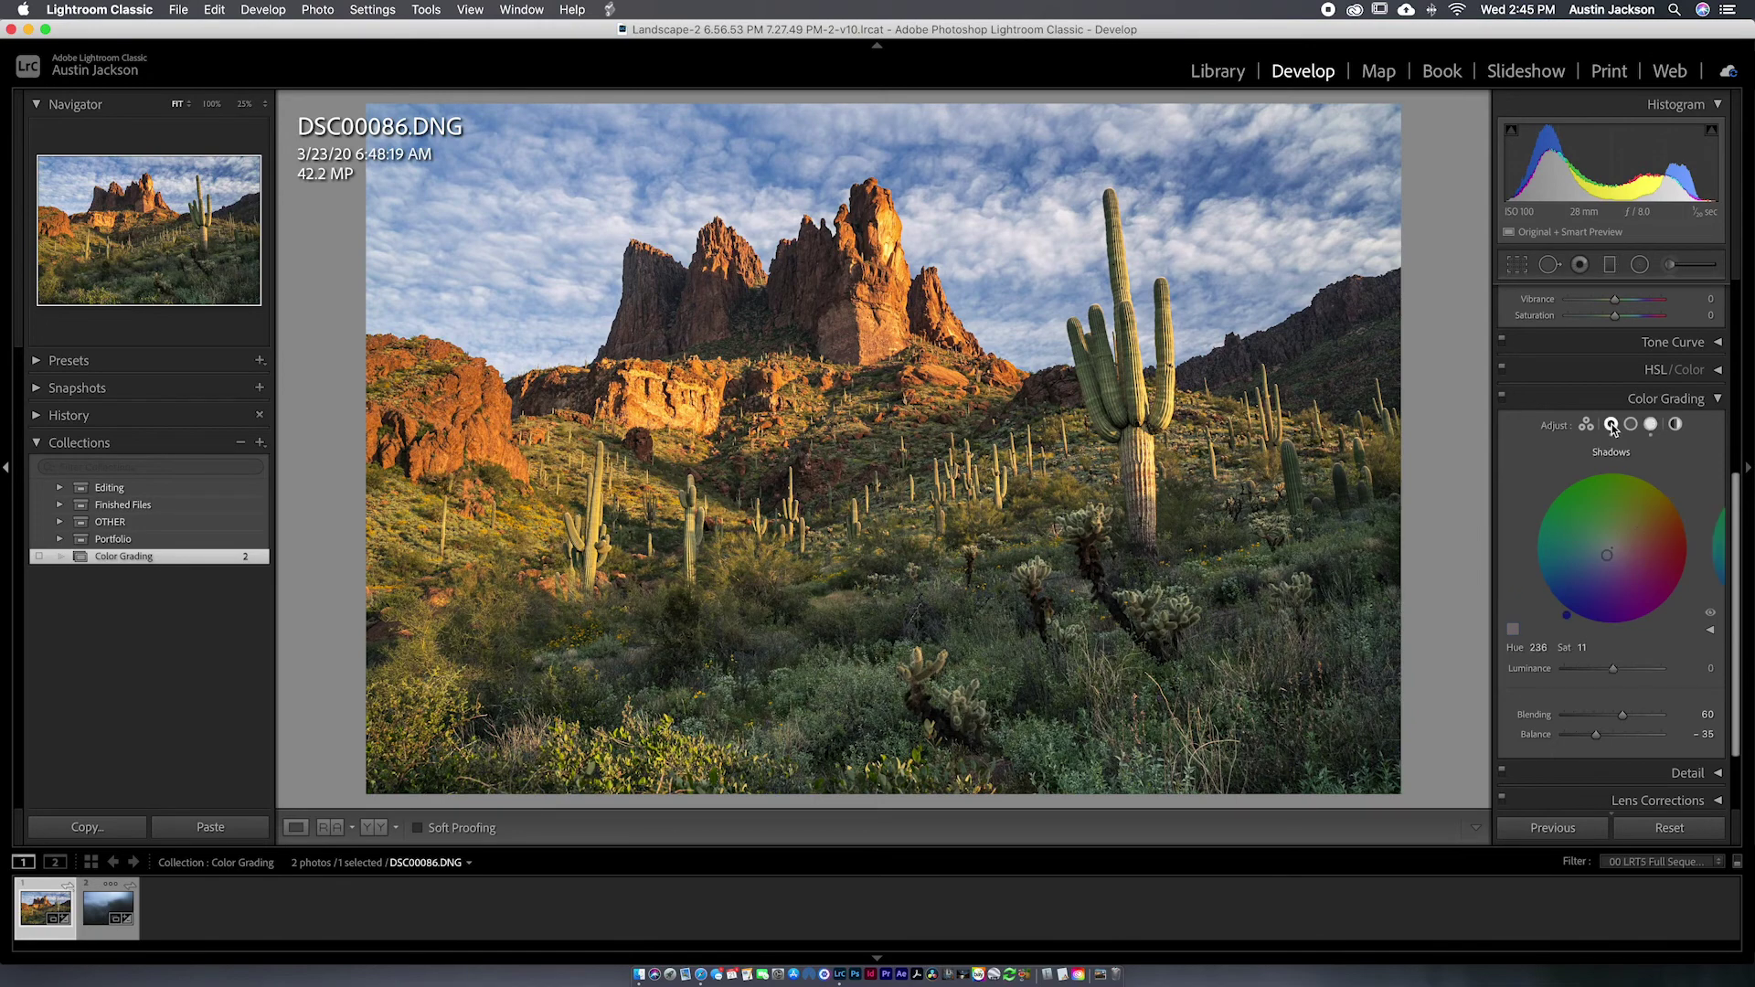
mouse_move(1612, 674)
mouse_down()
mouse_move(1598, 672)
mouse_move(1638, 671)
mouse_move(1608, 670)
mouse_up()
click(1631, 425)
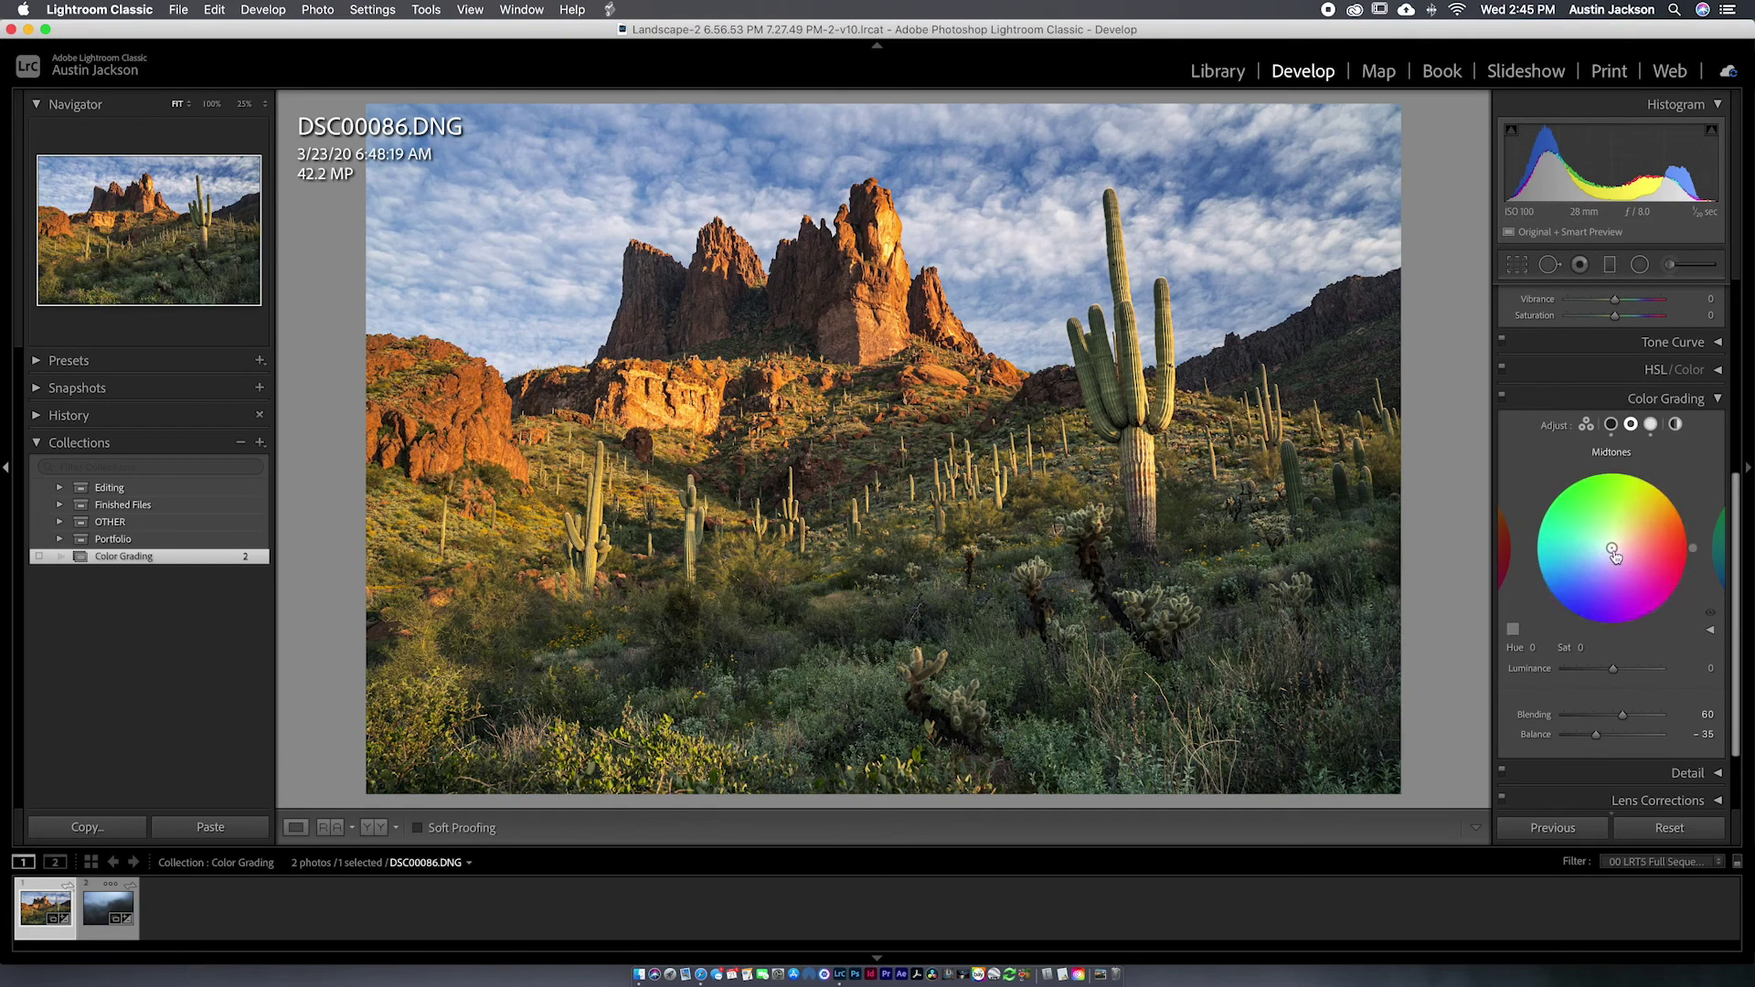
drag(1614, 553, 1620, 543)
drag(1620, 543, 1617, 543)
mouse_move(1615, 672)
mouse_down()
mouse_move(1657, 673)
mouse_move(1547, 675)
mouse_move(1681, 677)
mouse_move(1594, 677)
mouse_move(1609, 684)
mouse_up()
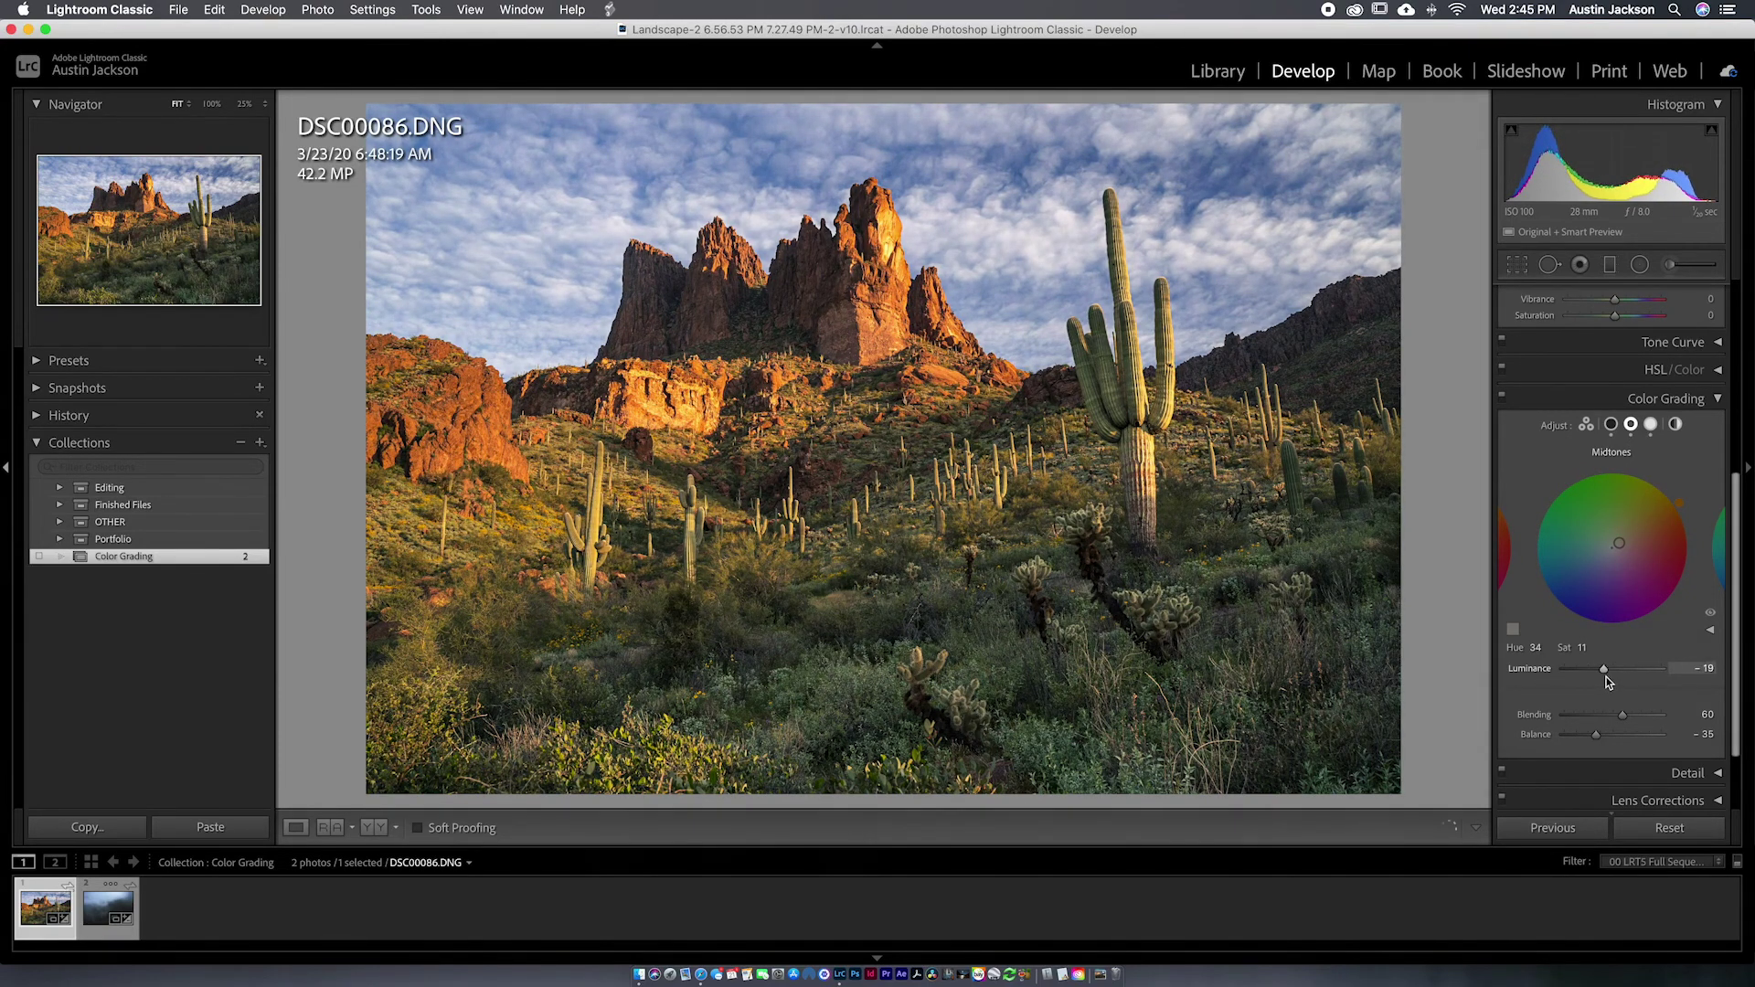
click(1501, 399)
click(1502, 398)
click(1501, 398)
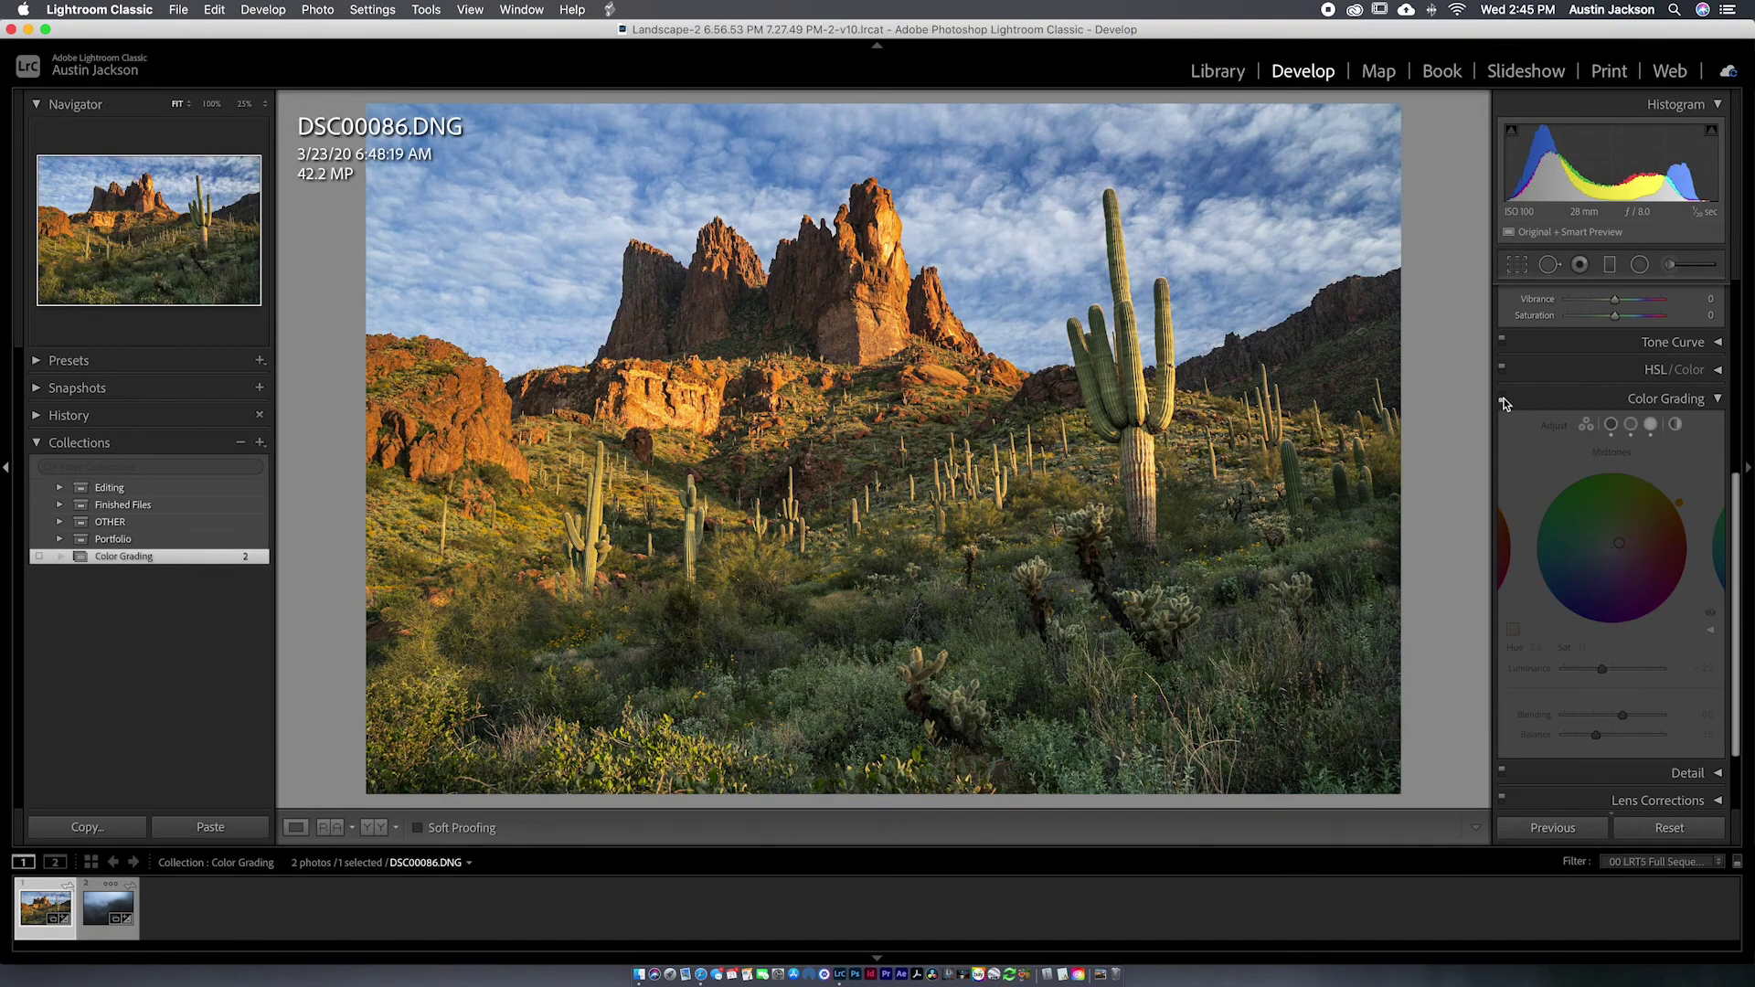
click(1502, 398)
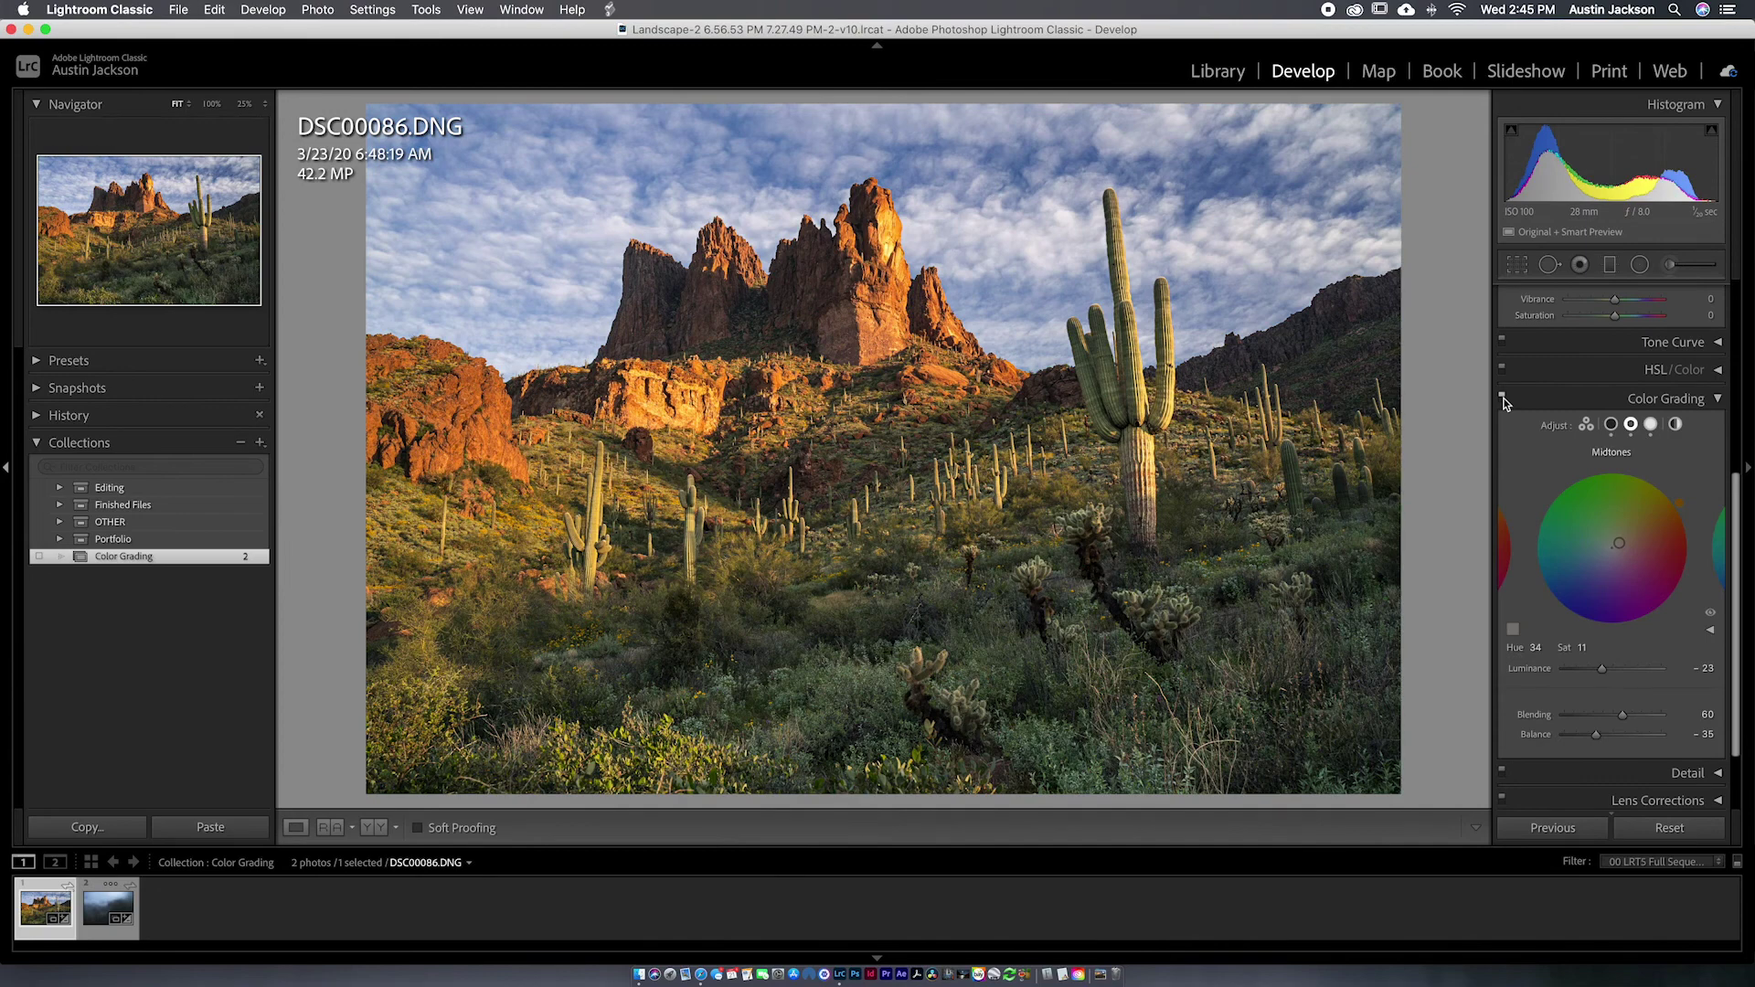